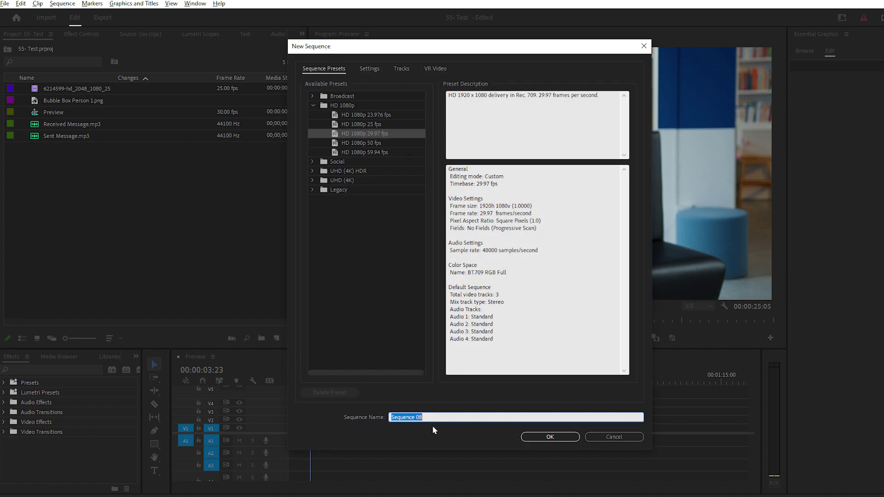
Step: Create an HD 1080p 29.97 fps sequence named "Person 1" and draw a rectangle about 1539 by 360 pixels in its frame
text(Person 1)
click(541, 435)
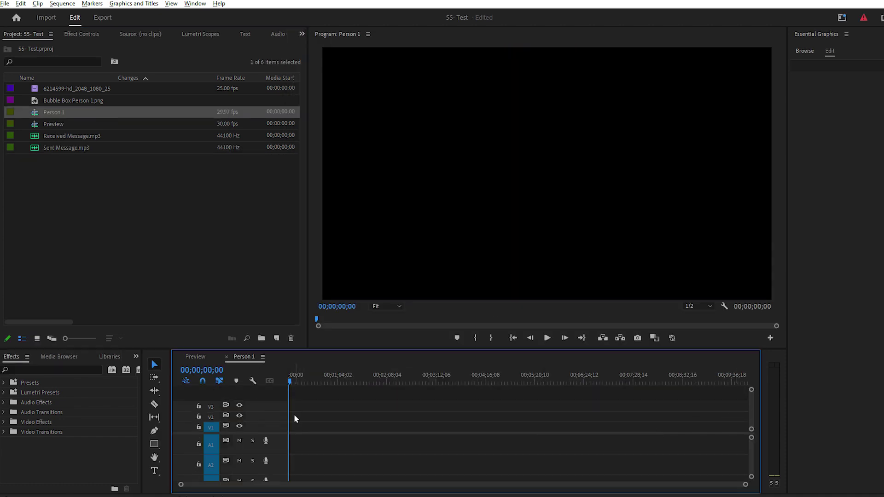
click(154, 444)
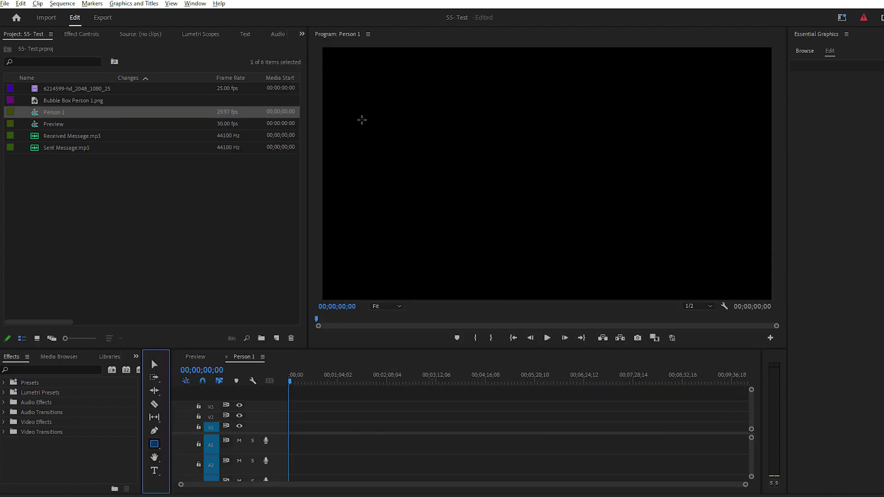
mouse_move(361, 121)
mouse_down()
mouse_move(509, 195)
mouse_move(722, 208)
mouse_up()
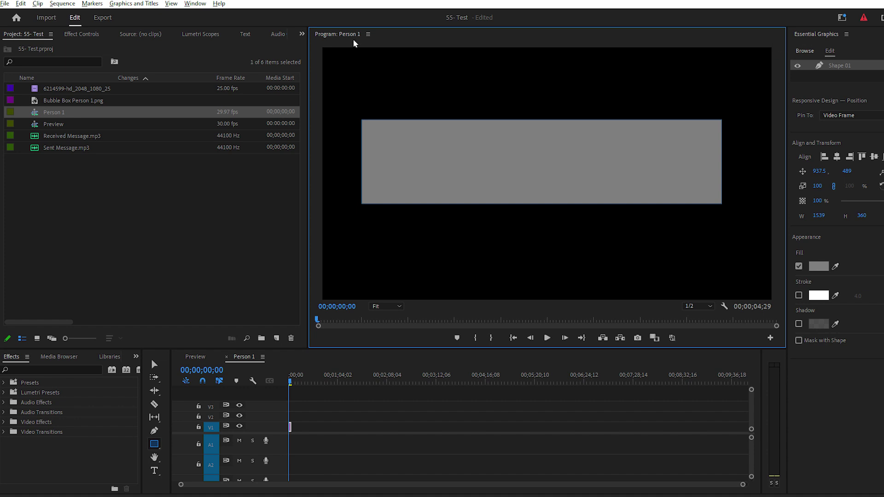
Step: Center the rectangle horizontally and vertically in the frame and round its corners
click(195, 3)
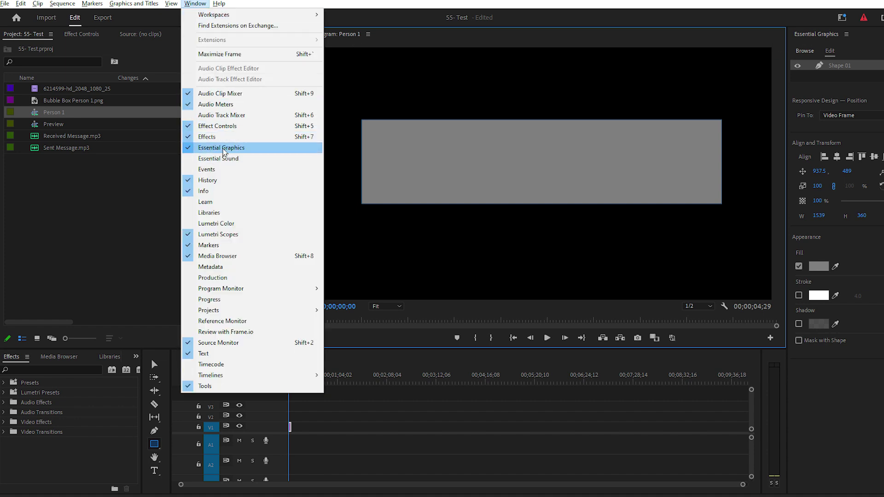
click(224, 148)
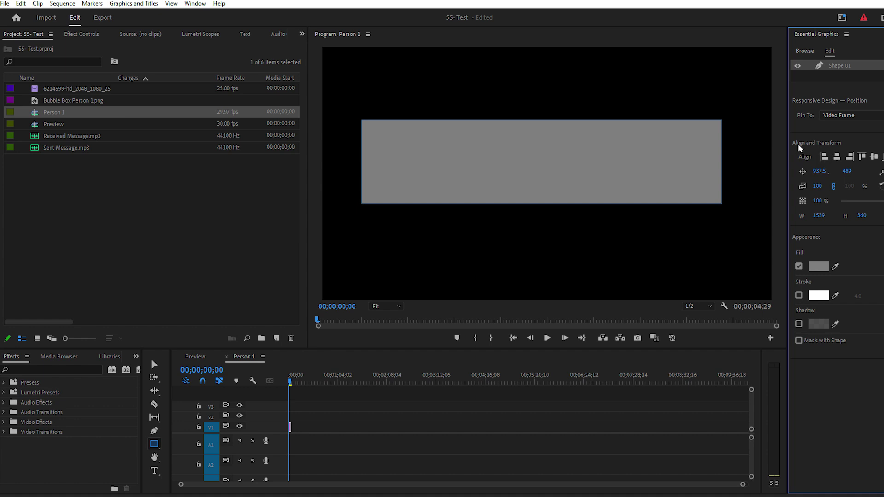
click(838, 158)
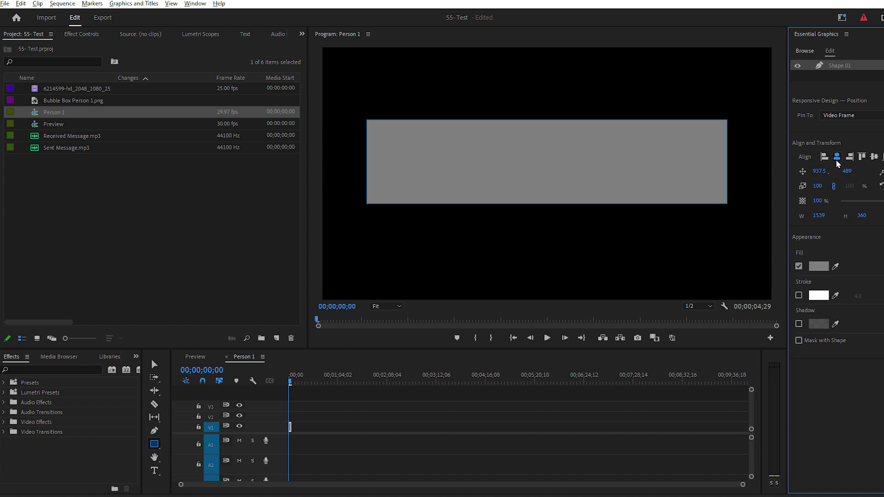
click(874, 159)
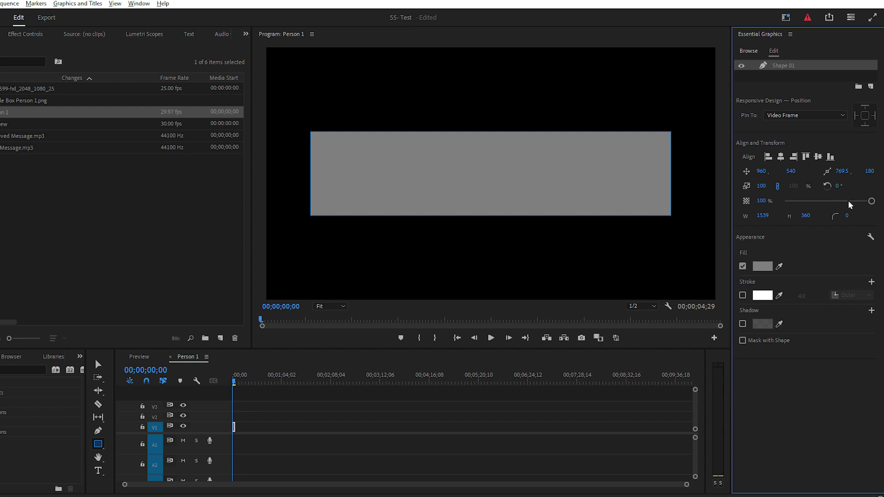
drag(847, 218, 882, 216)
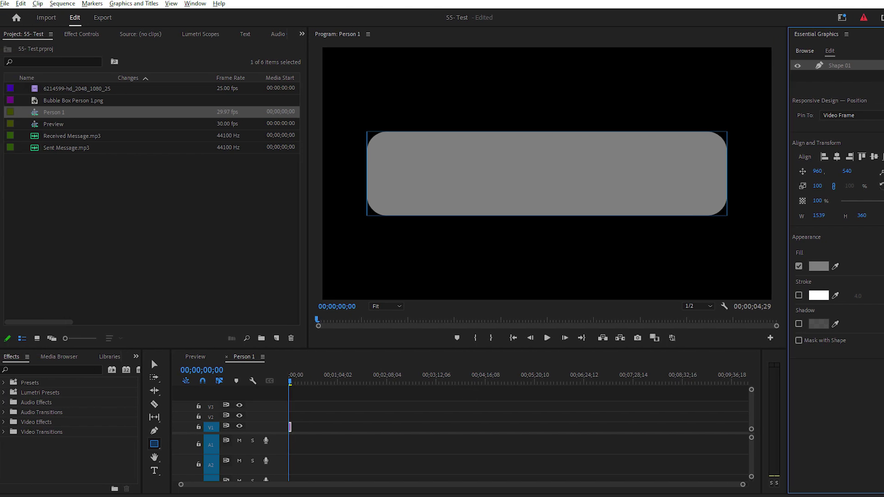
Step: Draw a small triangular tail with the Pen tool as a separate graphic at the bubble's lower-right corner
drag(745, 484, 489, 482)
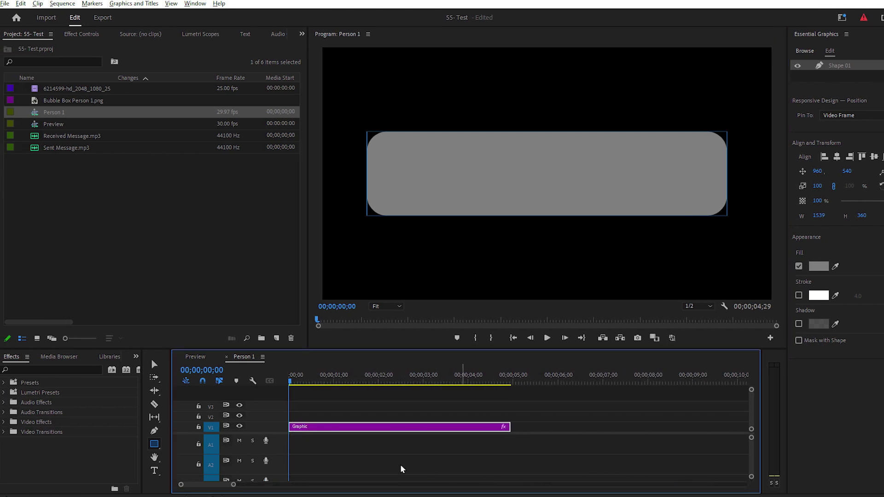
click(154, 431)
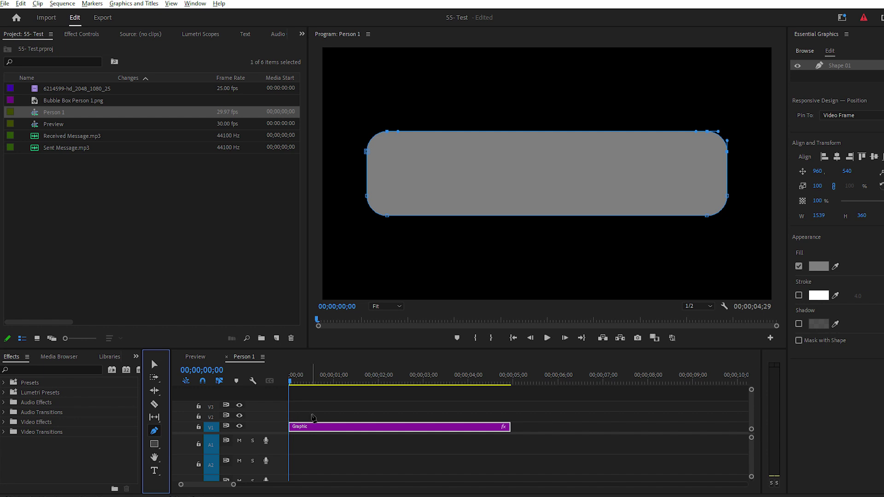
click(314, 417)
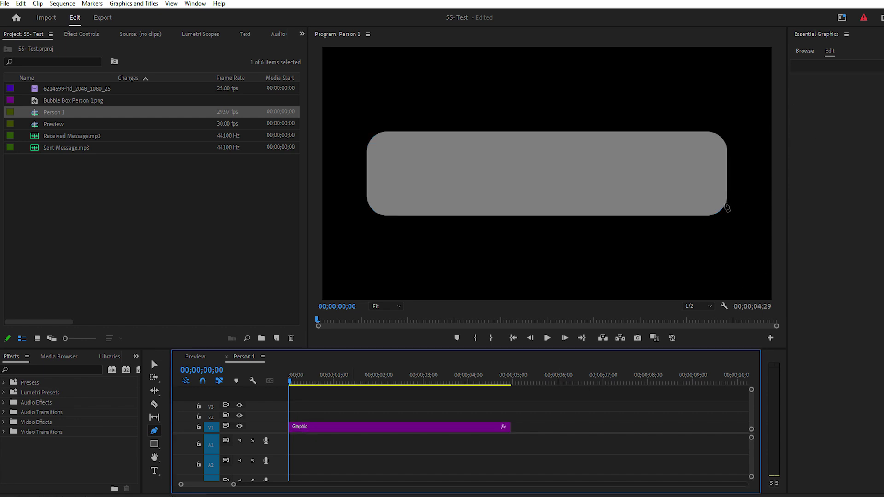
drag(726, 201, 734, 220)
click(711, 215)
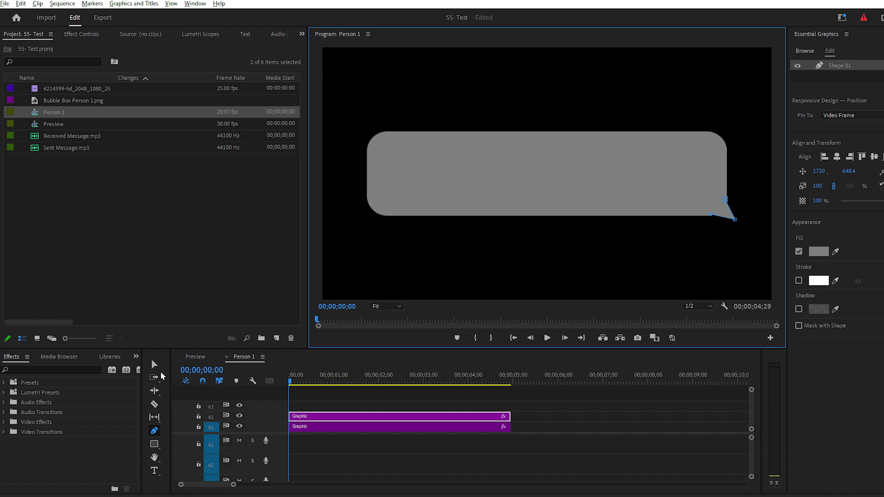
Step: Select both bubble graphic clips and extend them together to about 11 seconds
click(153, 365)
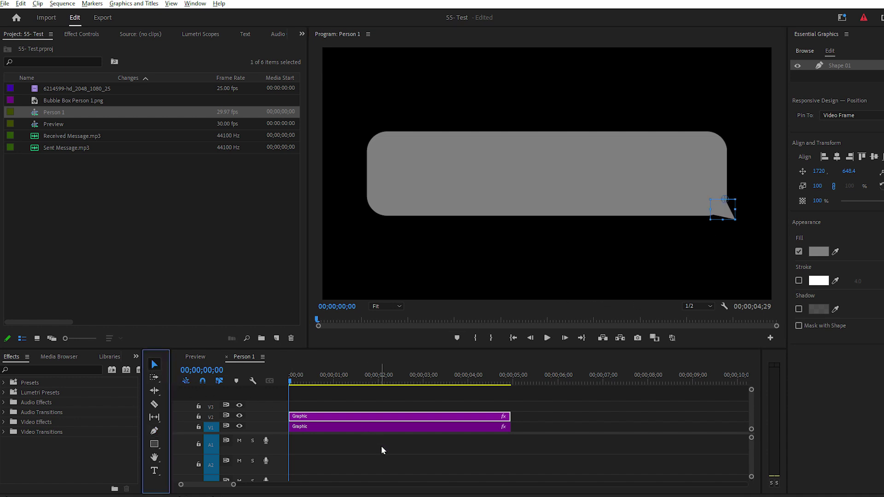
drag(381, 450, 366, 417)
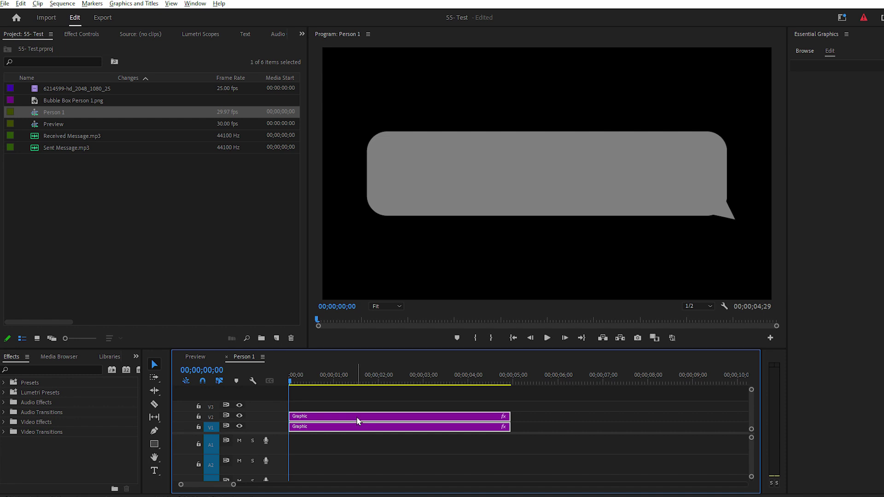
right_click(357, 421)
click(554, 434)
drag(509, 416, 721, 416)
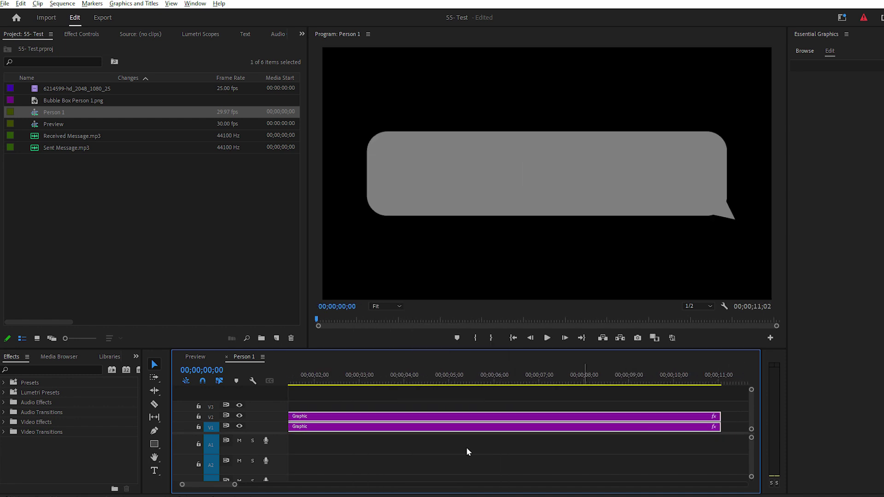
Step: Nest the two bubble graphic clips into one sequence, keeping the suggested name
scroll(190, 487, left, 2)
right_click(322, 418)
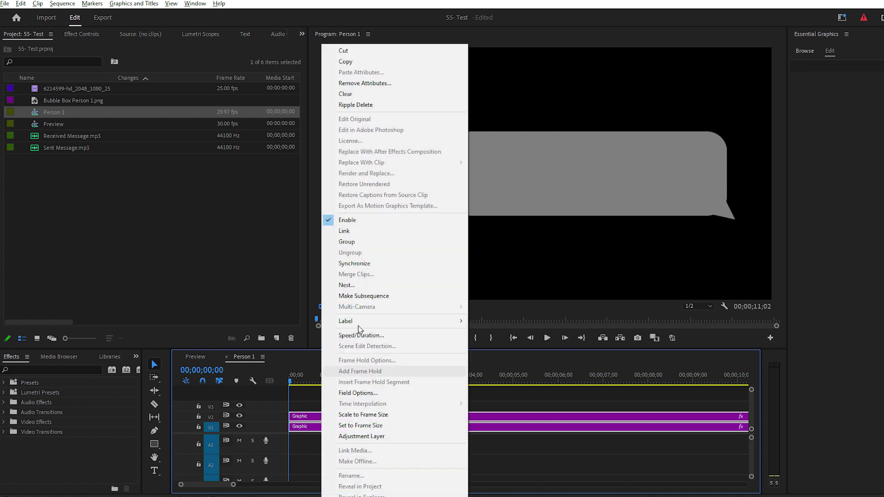
click(361, 285)
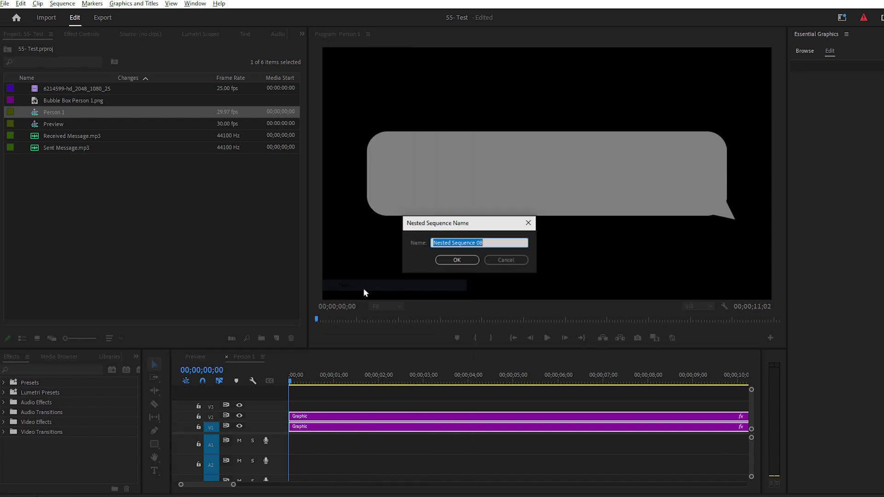
click(457, 261)
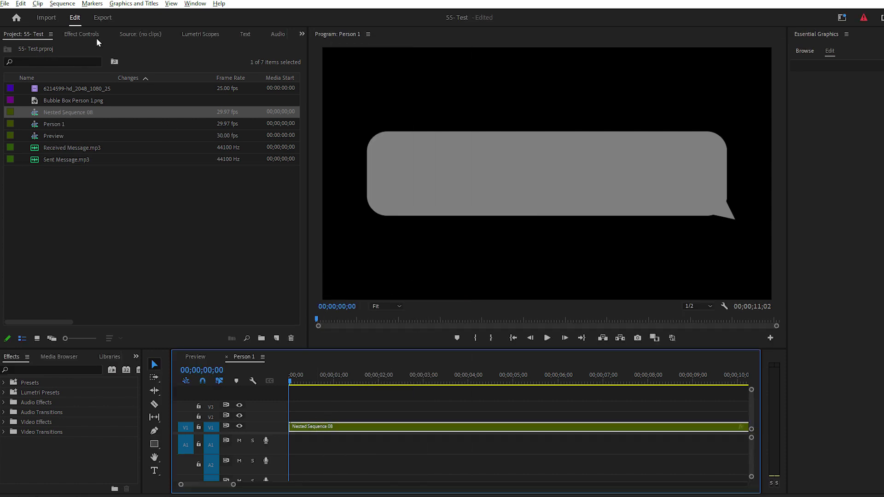
Step: Set the nested bubble clip's opacity to 85%
click(83, 35)
click(92, 177)
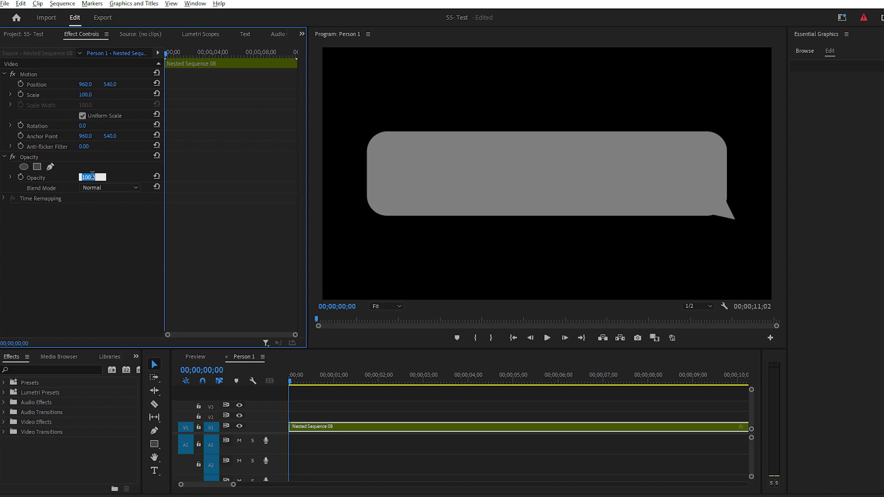
text(85)
key(Return)
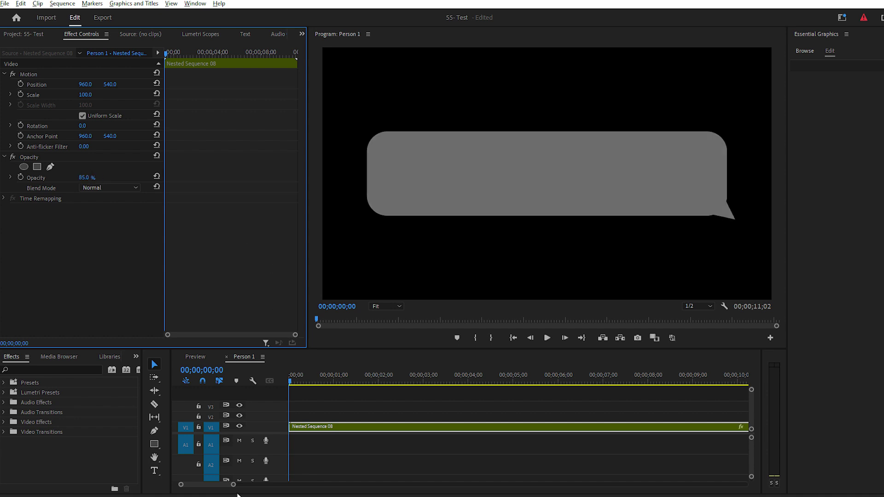
drag(233, 486, 242, 485)
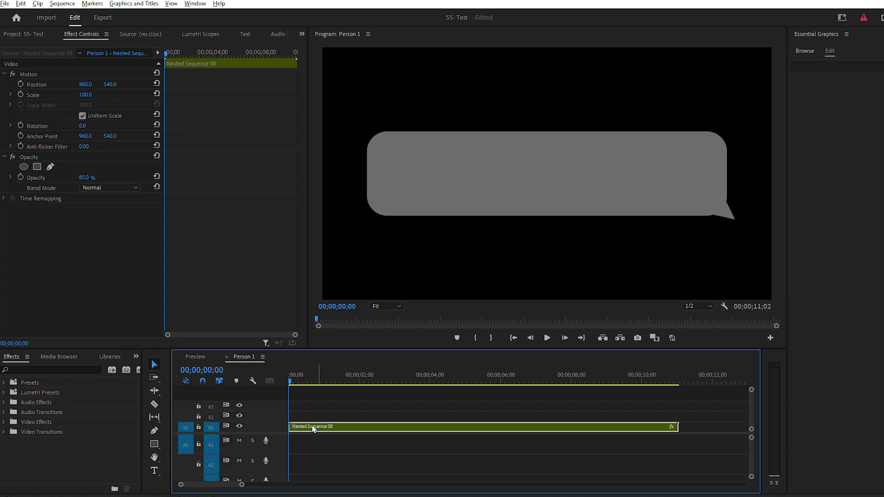
click(295, 496)
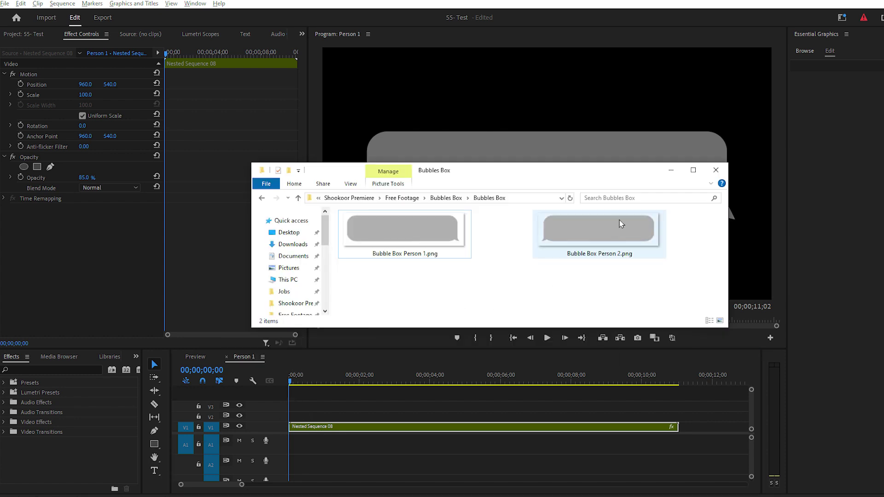
click(671, 170)
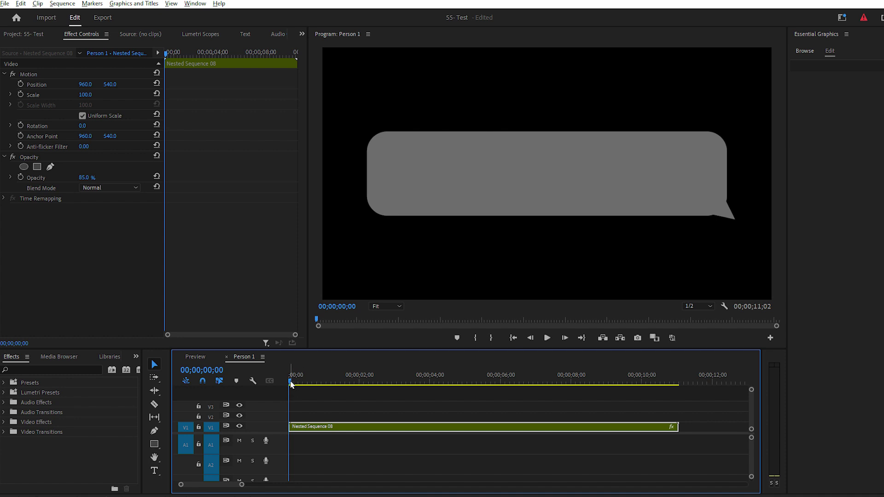
Step: Add the message text "Hi, how are you?" inside the bubble as a new graphic and deselect it
click(154, 471)
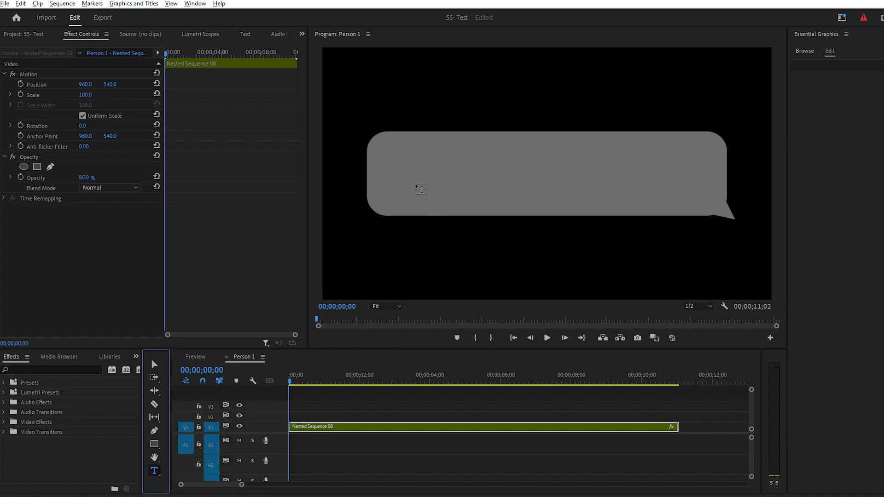
click(397, 174)
text(Hi)
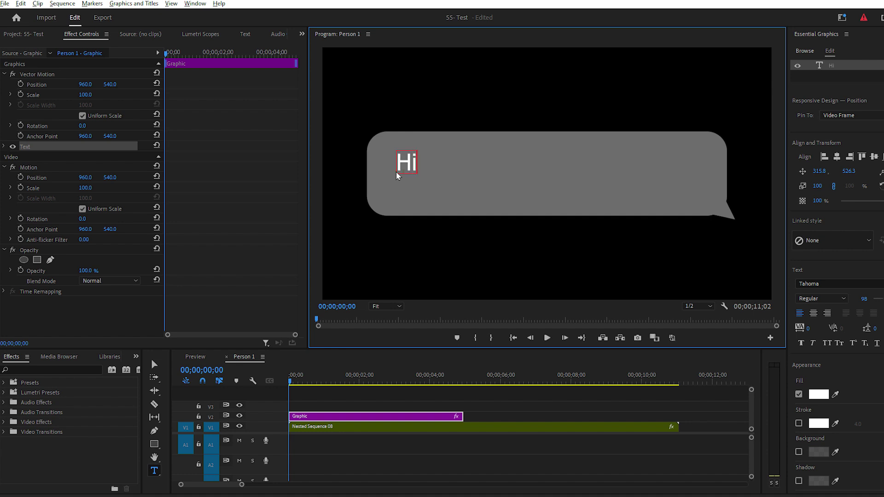
text(, ow are you?)
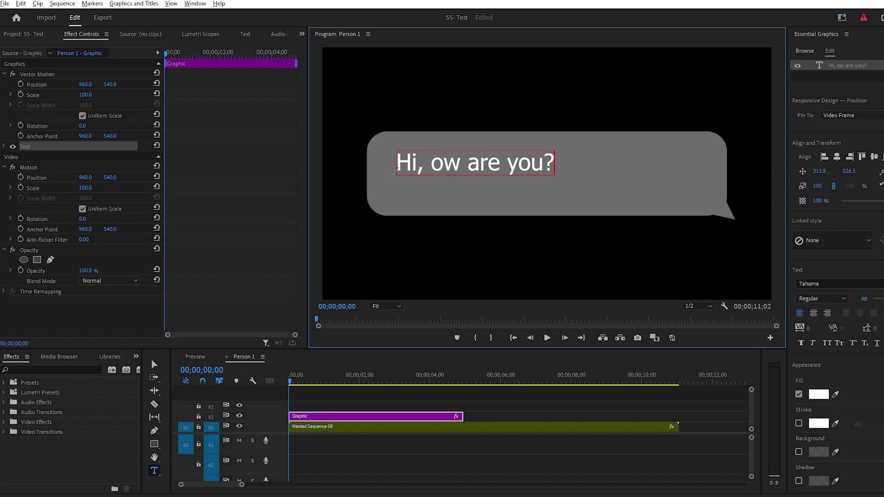
click(431, 164)
text(h)
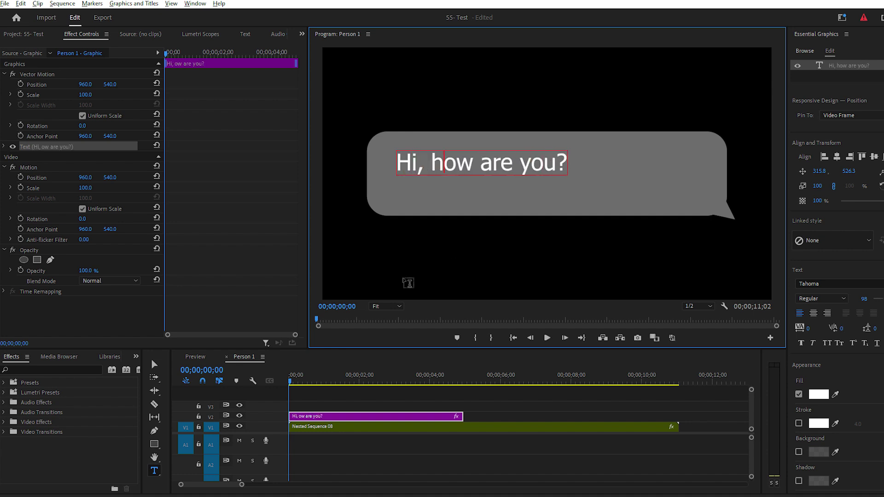
click(341, 409)
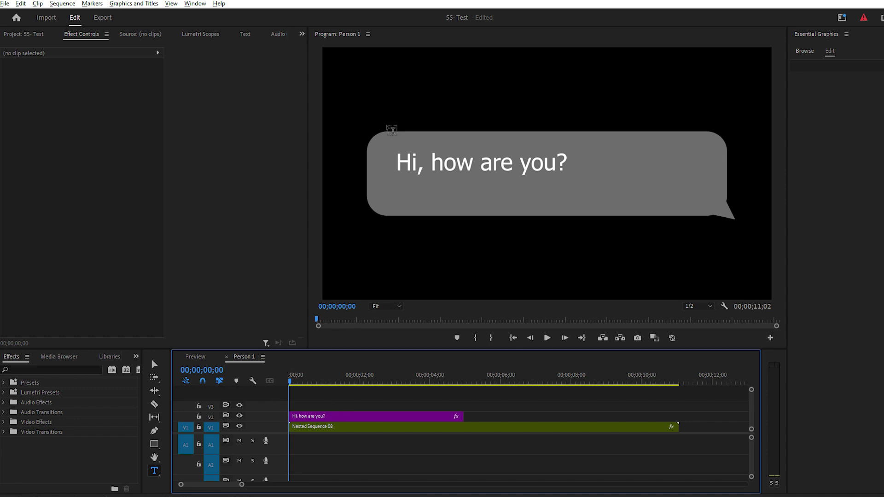
Step: Add a separate text with the sender's name and "03:50 PM", scale it to 48, and place it just above the bubble's upper-left edge
click(394, 123)
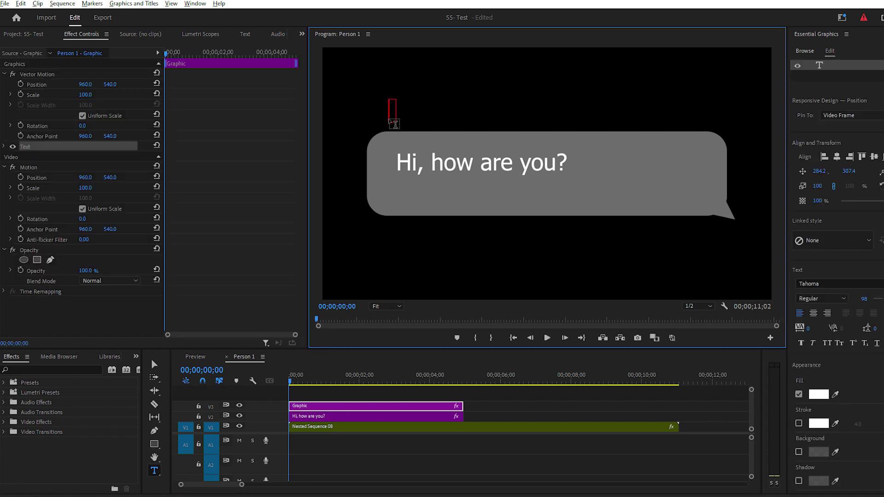
text(David ,   03:50 PM)
key(Escape)
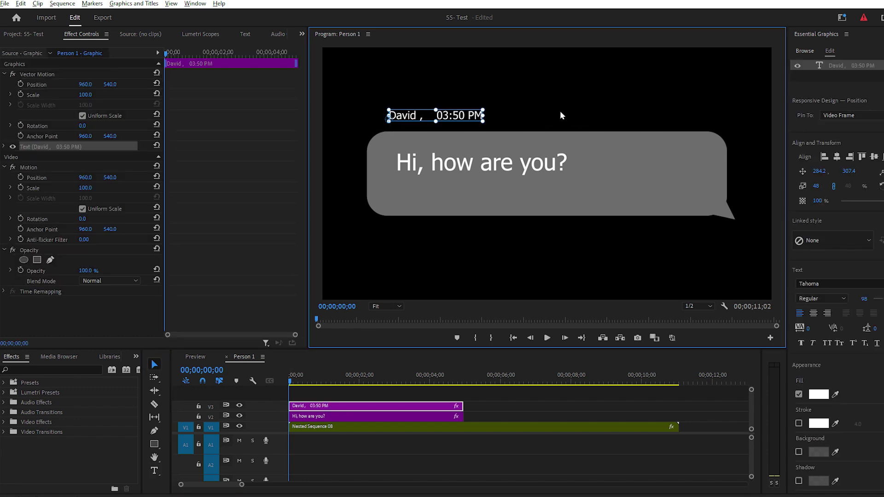
drag(462, 121, 463, 126)
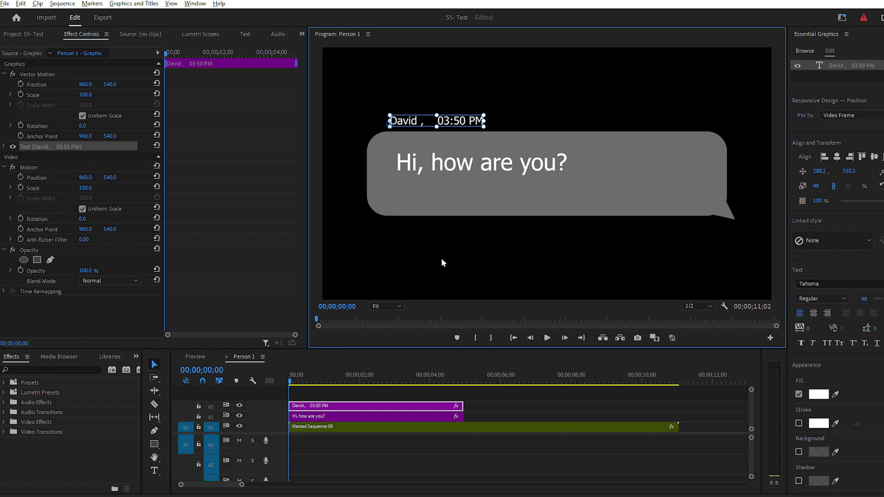
Step: Extend both text clips to the end of the nested bubble clip and apply the default transition to the start of the sender-and-time clip
drag(474, 415, 677, 407)
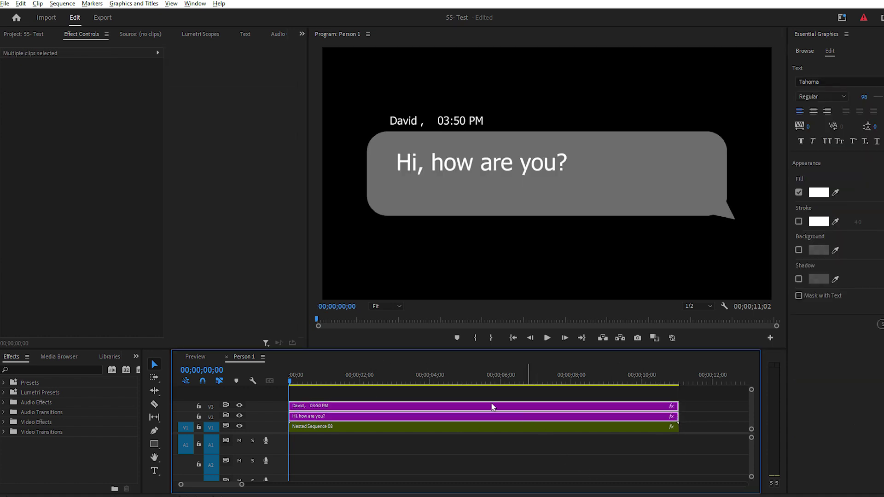
click(307, 463)
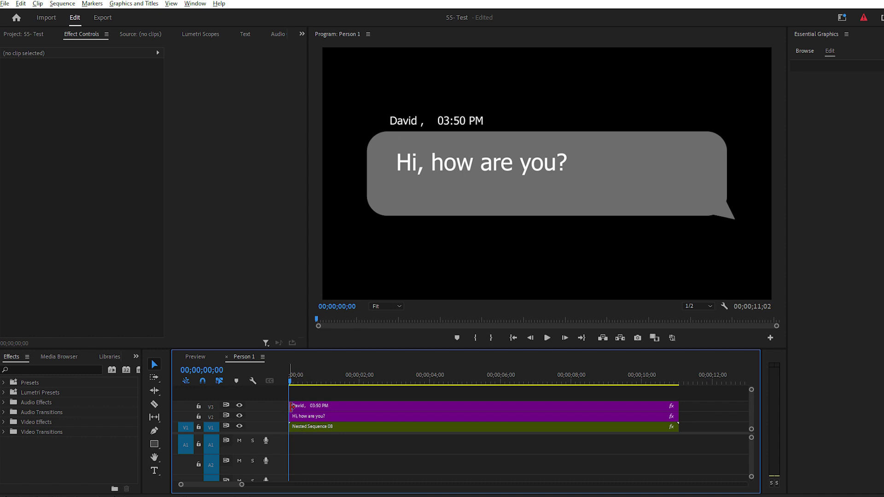
right_click(291, 407)
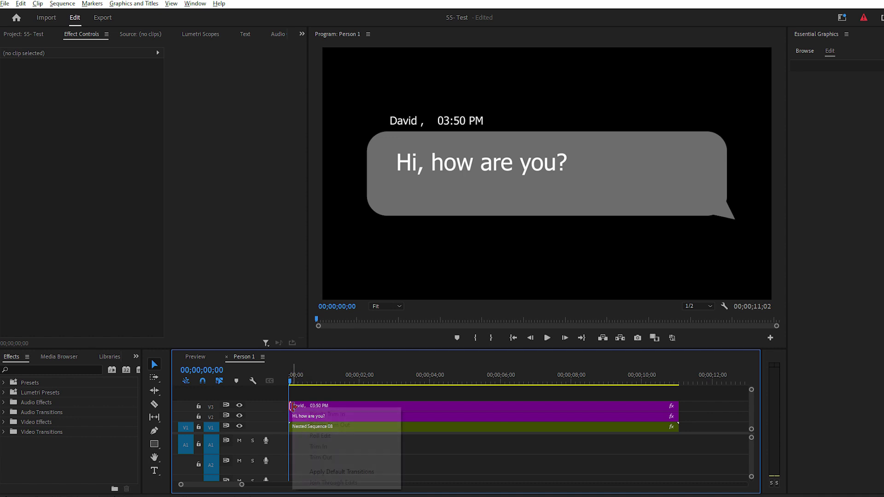
click(330, 472)
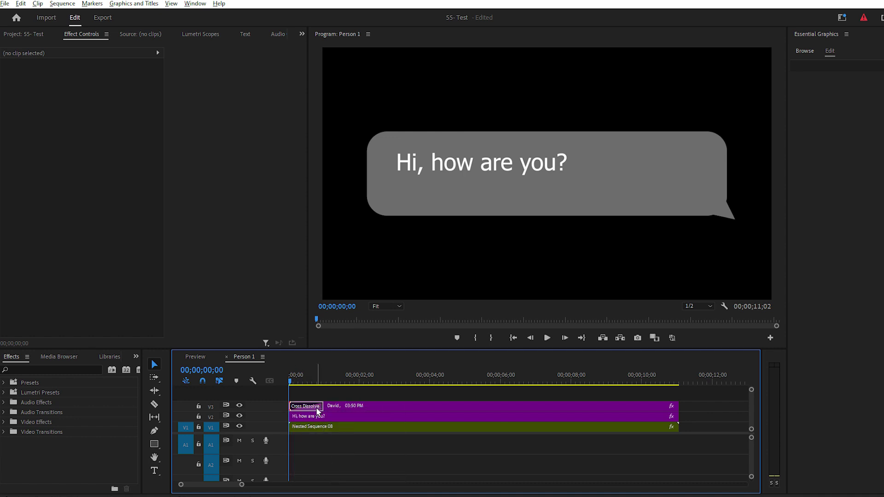
Step: Set the Cross Dissolve at the start of the sender-and-time clip to a duration of 10 frames
double_click(317, 407)
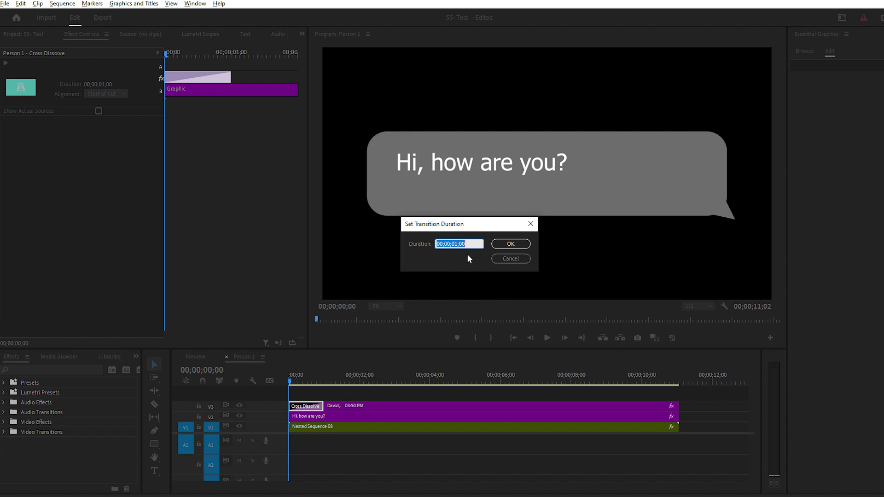
text(10)
click(510, 243)
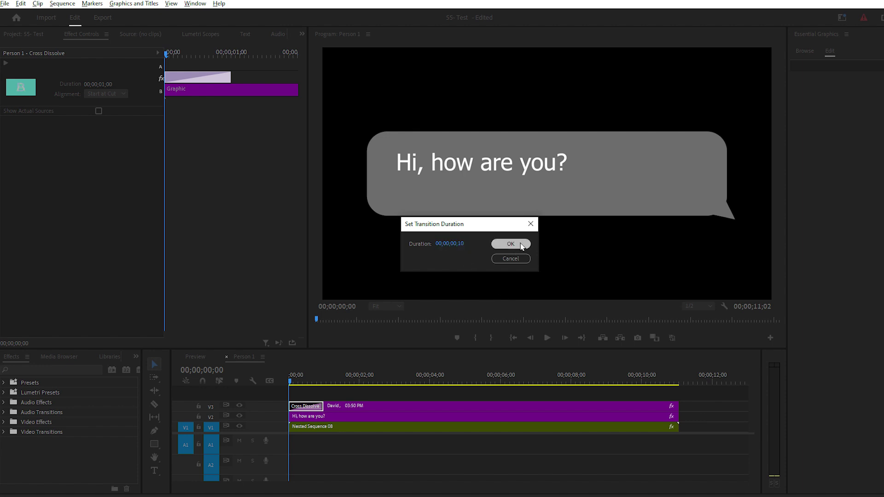
click(298, 382)
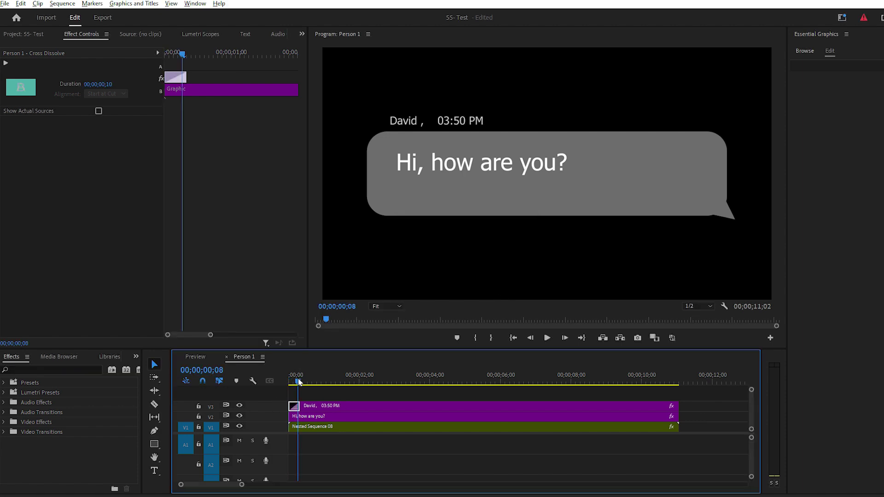
Step: Duplicate the Person 1 sequence in the project and rename the copy as Person 2
click(26, 35)
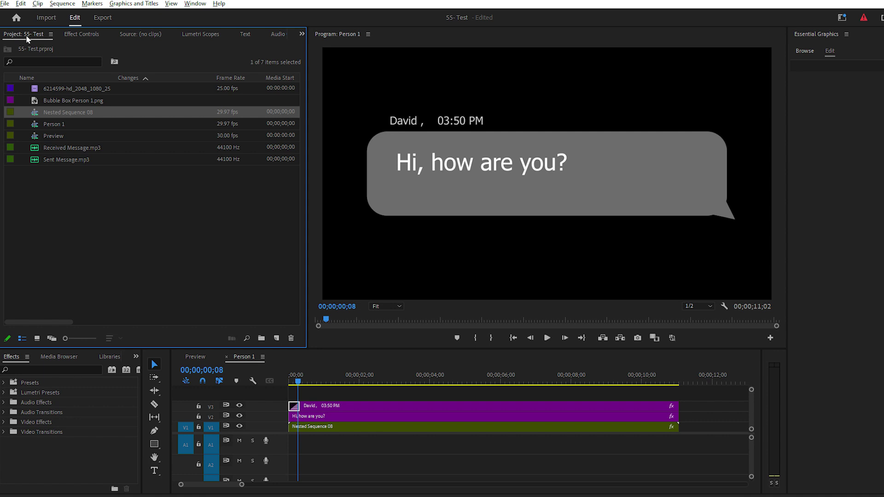
right_click(61, 125)
click(99, 51)
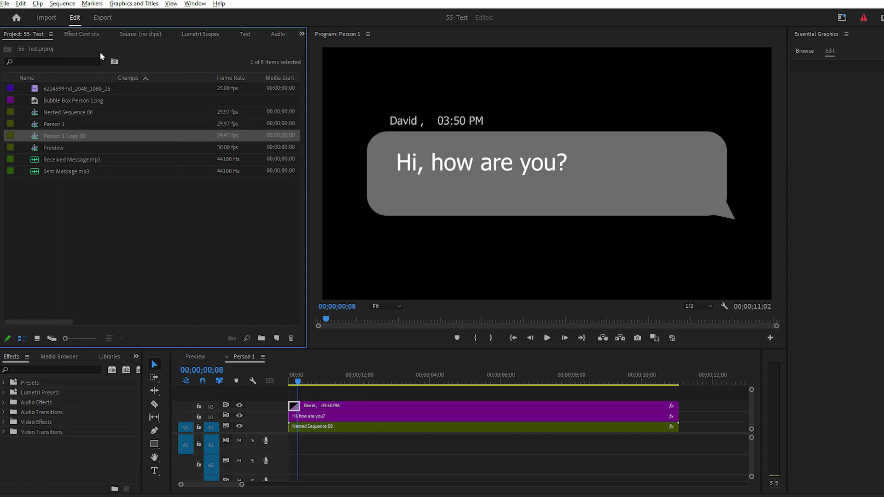
click(75, 138)
drag(94, 136, 64, 137)
text(2)
key(Return)
click(54, 136)
click(70, 145)
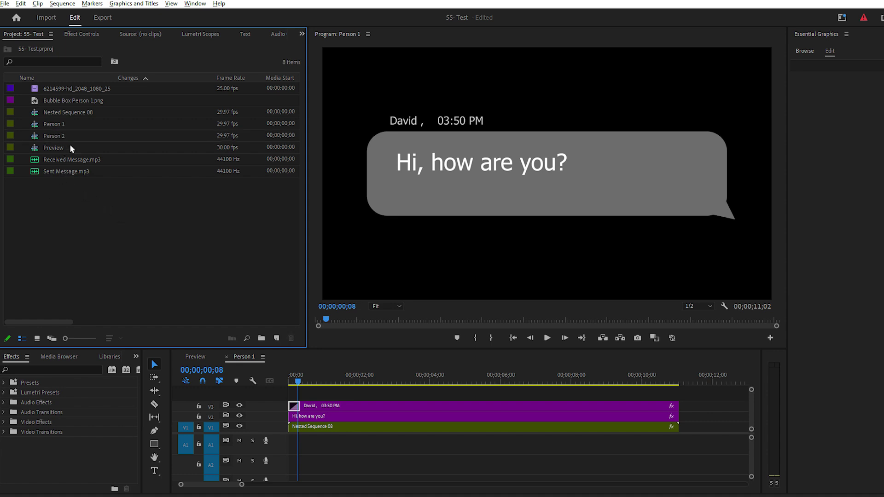
Step: Open the Person 2 sequence and apply the Horizontal Flip effect to its nested bubble clip
click(71, 133)
double_click(71, 134)
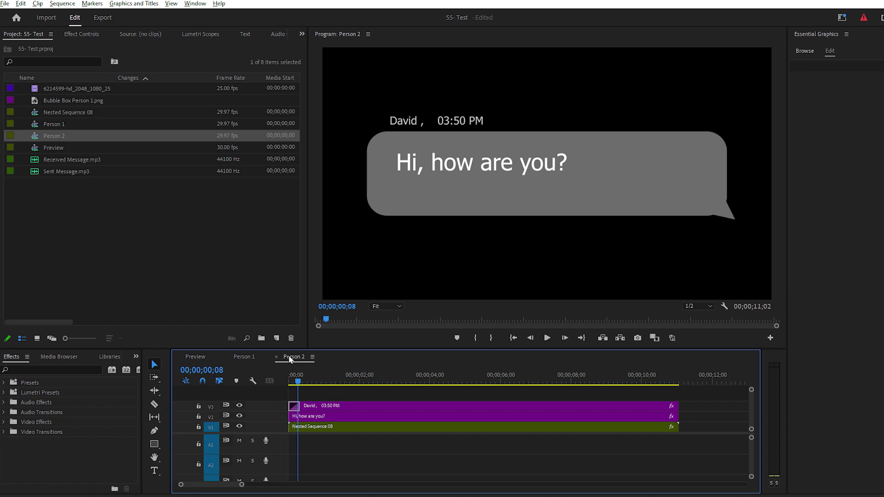
click(62, 369)
text(horizonta)
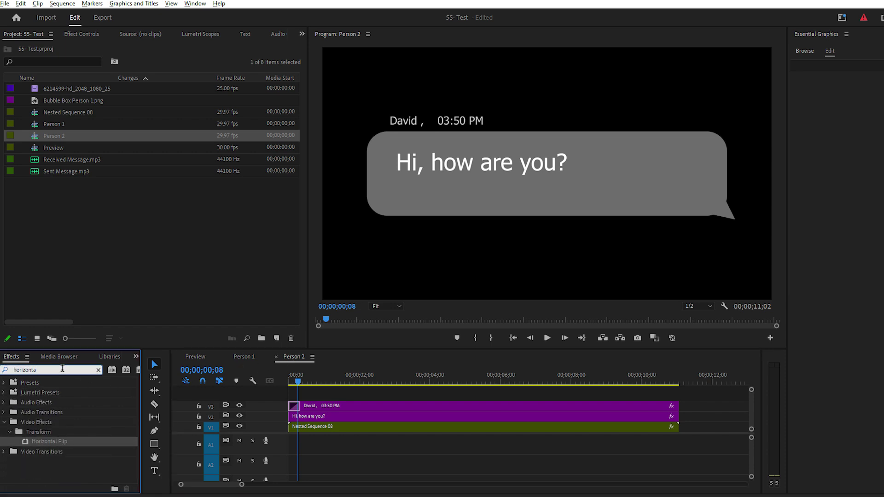
drag(69, 442, 308, 431)
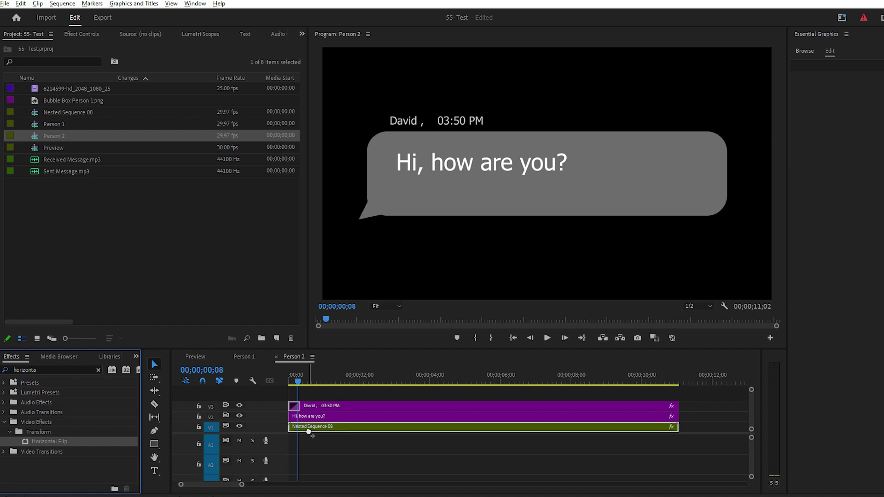
Step: Replace the name in the sender-and-time label with the second person's name and move the label above the bubble's upper-right edge
double_click(405, 121)
text(Sara)
key(Escape)
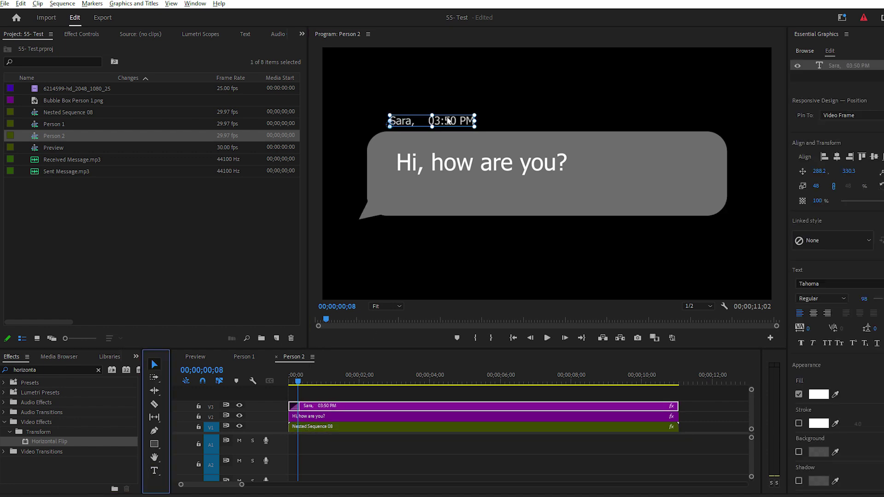
drag(448, 121, 684, 121)
Step: Replace the message text inside the Person 2 bubble with "Fine thanks"
triple_click(478, 159)
text(F)
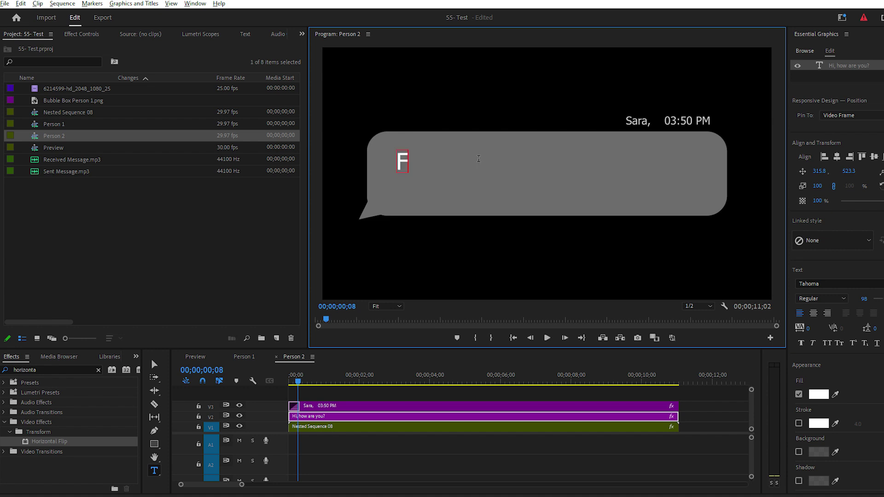
text(ine thanks)
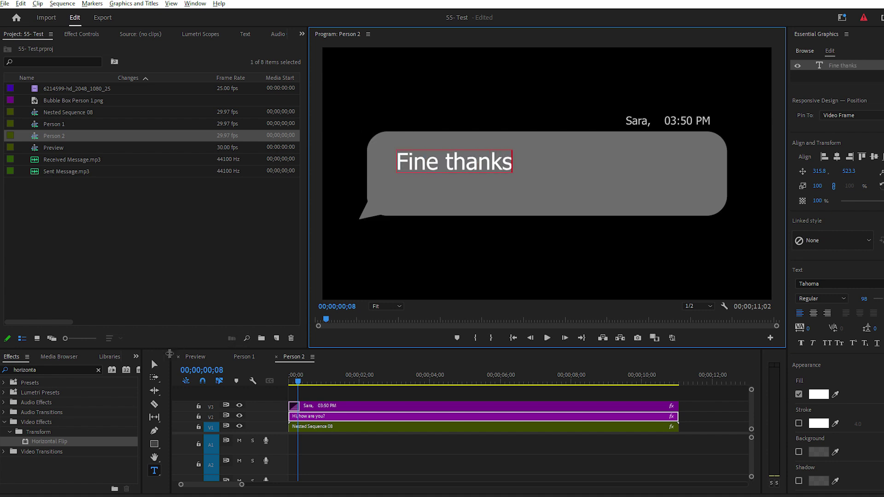
key(Escape)
click(155, 363)
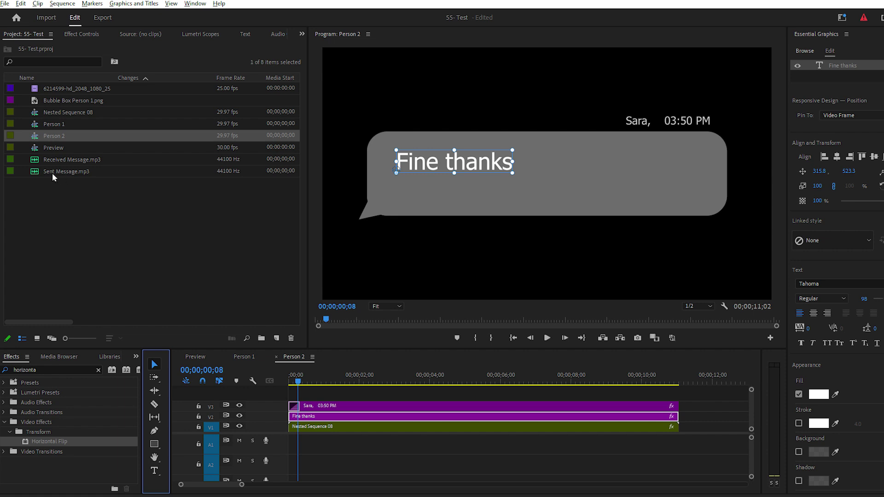
Step: Add Sent Message.mp3 at the start of track A1 in Person 1 and Received Message.mp3 at the same place in Person 2
click(244, 356)
drag(66, 171, 282, 444)
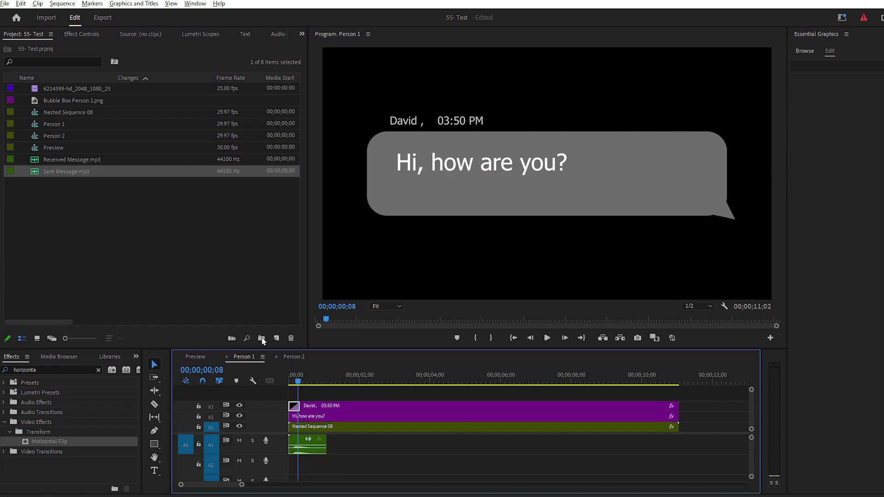
click(294, 357)
drag(71, 159, 295, 449)
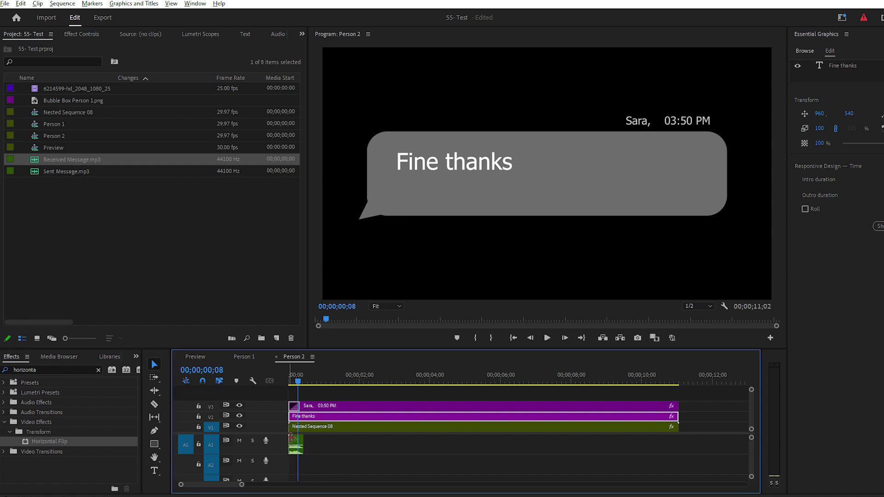
Step: Place the Person 1 sequence on track V2 at the start of the Preview sequence, above the video clip
click(195, 356)
drag(63, 123, 270, 417)
key(shift+5)
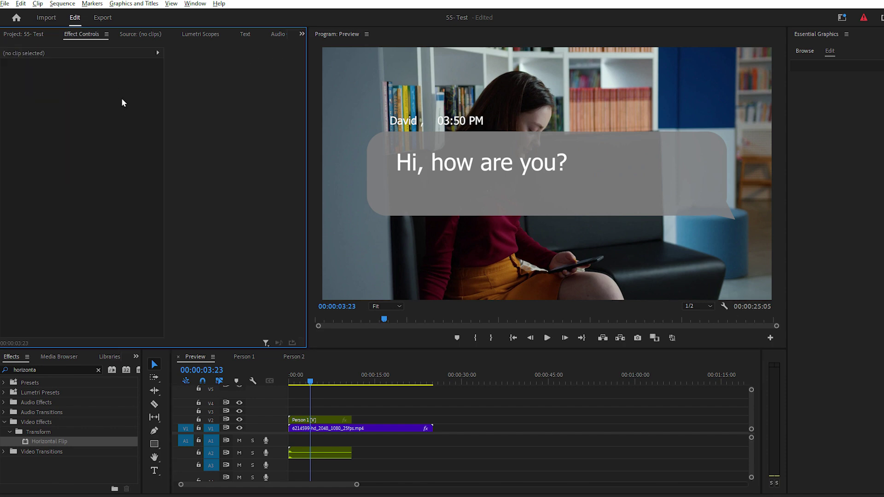
Step: Scale the Person 1 clip to 40 and position it at 1494, 211 beside the woman's head
click(302, 420)
click(86, 94)
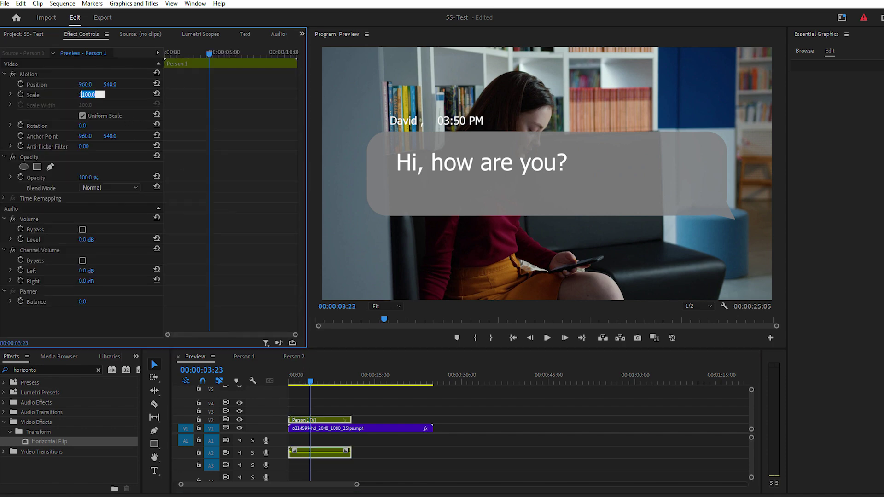
text(40)
key(Return)
drag(87, 84, 10, 85)
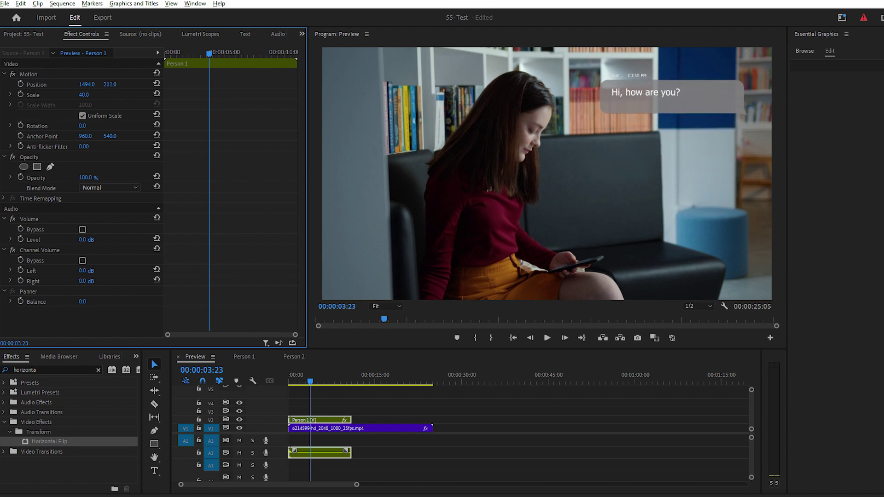
Step: Start Scale keyframing on the Person 1 clip at its first frame with a value of 0
click(253, 405)
key(Home)
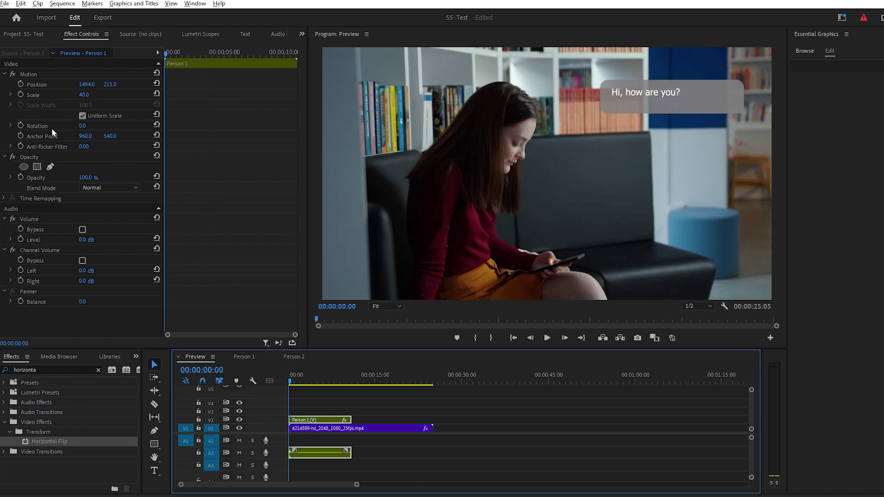
click(85, 94)
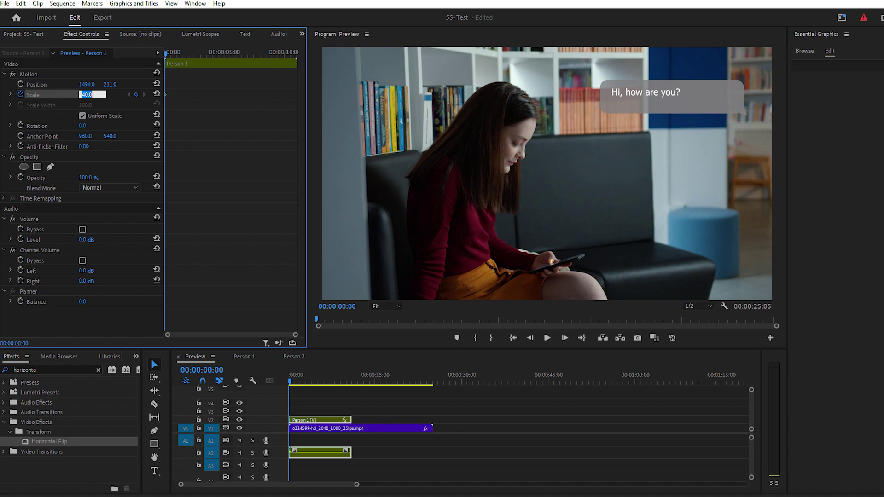
text(0)
key(Return)
Step: Add a Scale keyframe of 45 on the Person 1 clip at 00:00:00:06
key(Right)
key(Right)
key(Right)
key(Right)
key(Right)
key(Right)
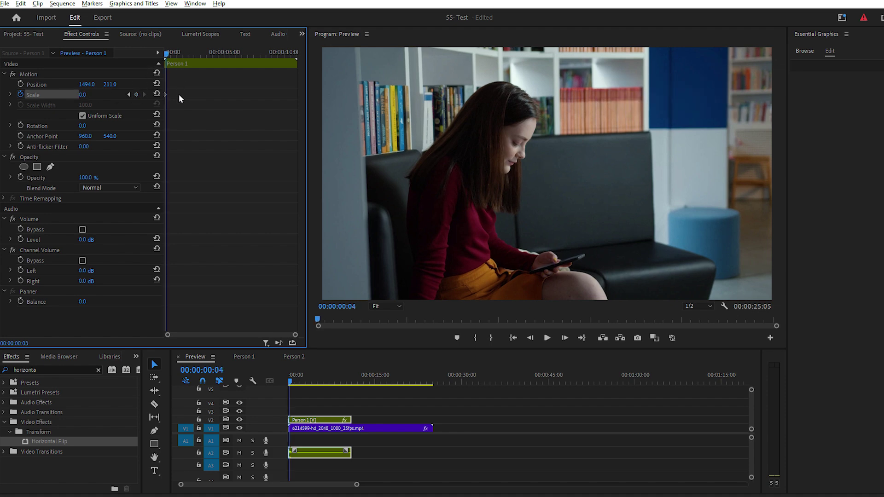
click(82, 95)
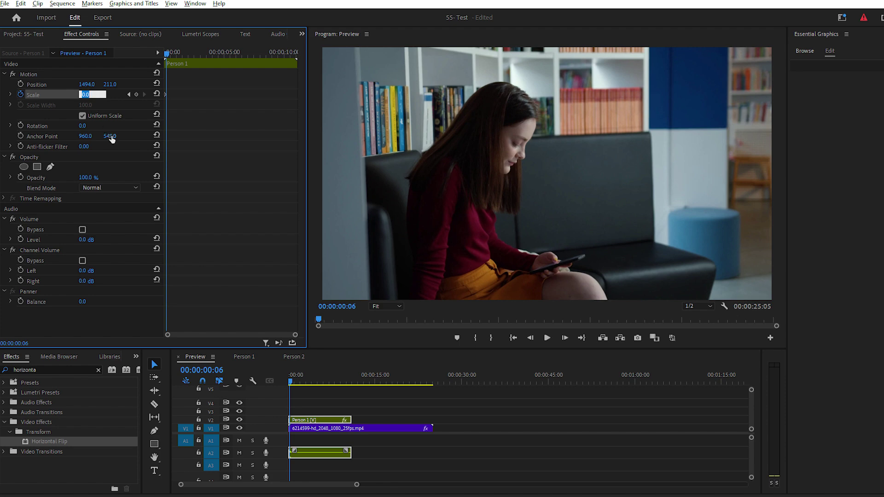
text(45)
key(Return)
Step: Add a Scale keyframe of 40 on the Person 1 clip at 00:00:00:08
key(Right)
key(Right)
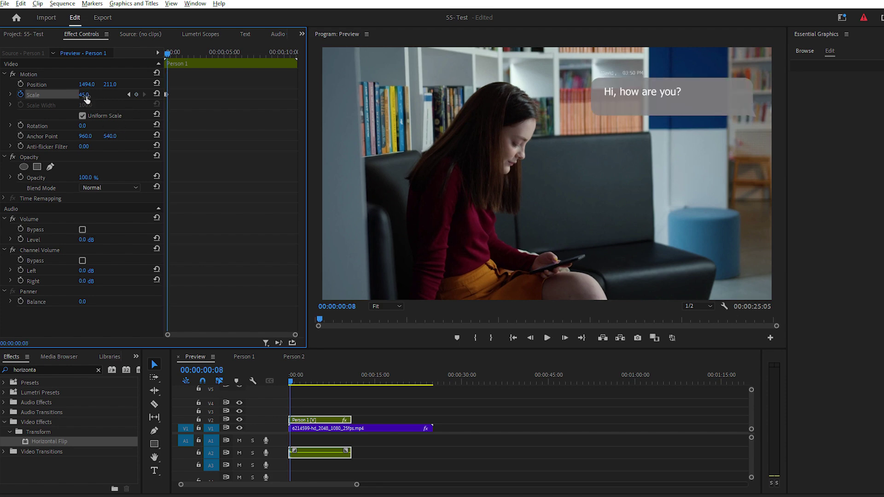
click(85, 95)
text(40)
key(Return)
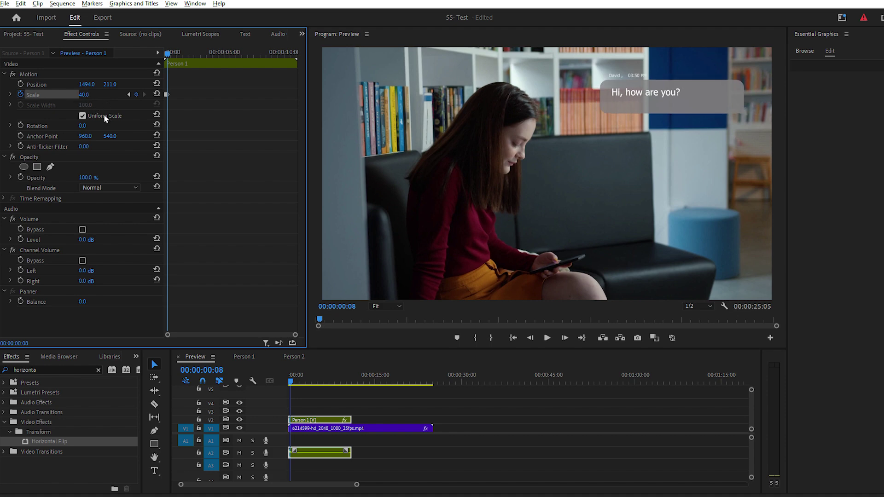
Step: Apply Color Replace to the Person 1 clip, with the bubble's sampled gray as target color and blue 0000FF as replacement
double_click(48, 369)
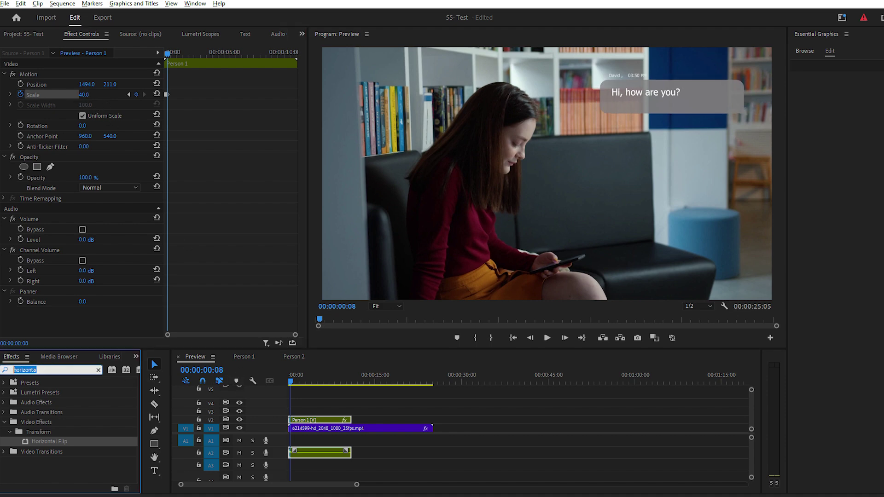
text(color repl)
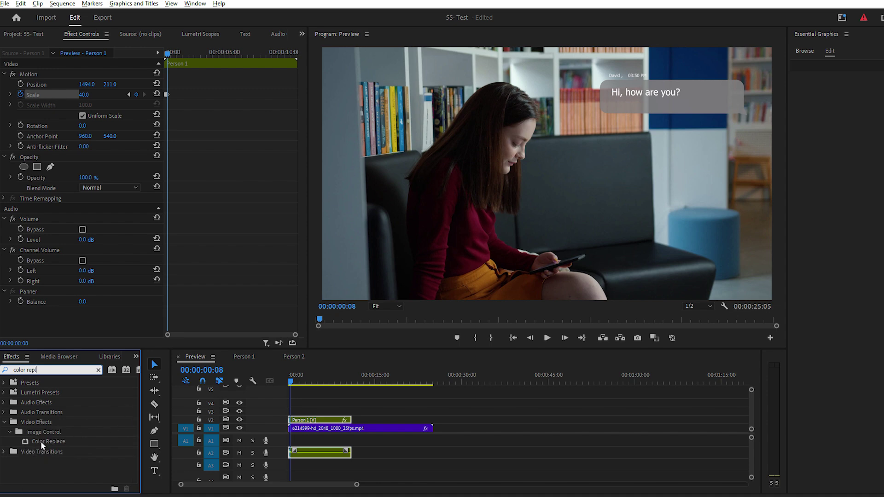
drag(42, 445, 318, 420)
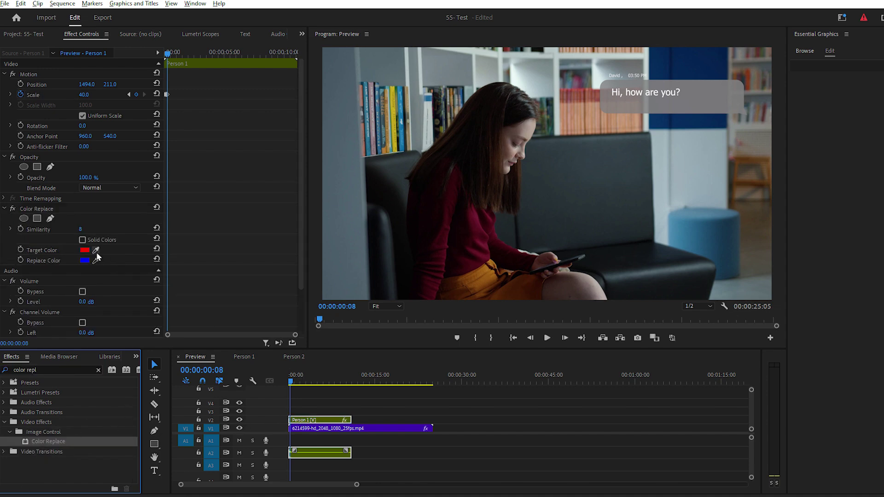
click(96, 251)
click(712, 95)
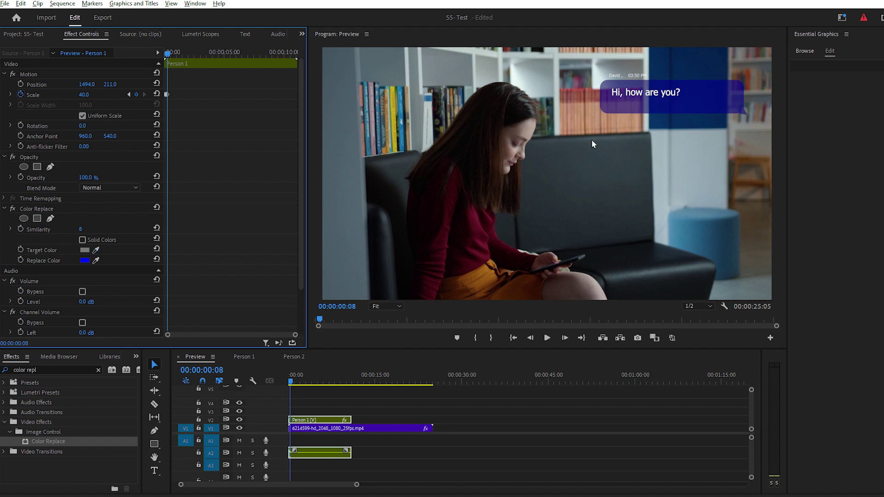
click(85, 261)
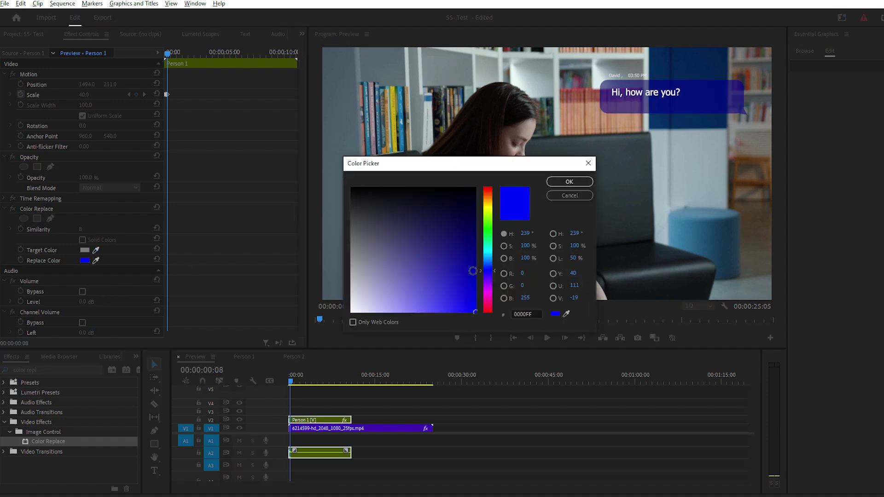
click(570, 183)
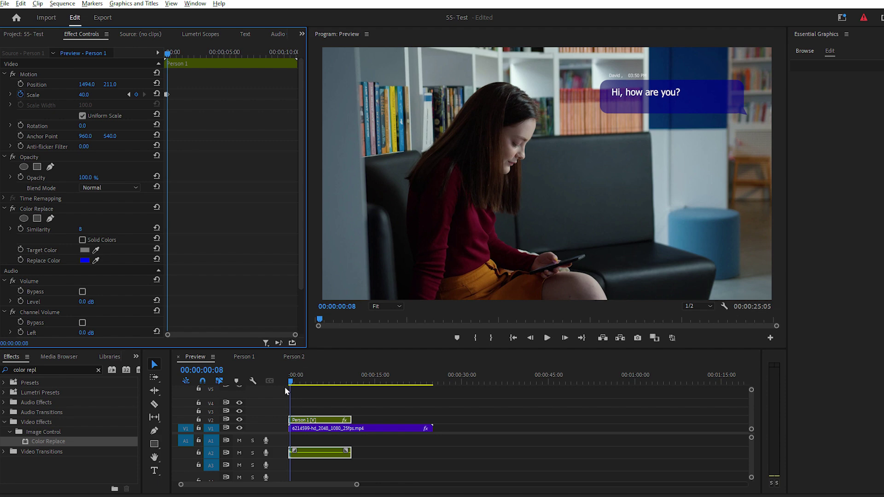
Step: Place the Person 2 sequence on V3, starting shortly after Person 1, and paste Person 1's Motion, Color Replace and audio attributes onto it
click(27, 34)
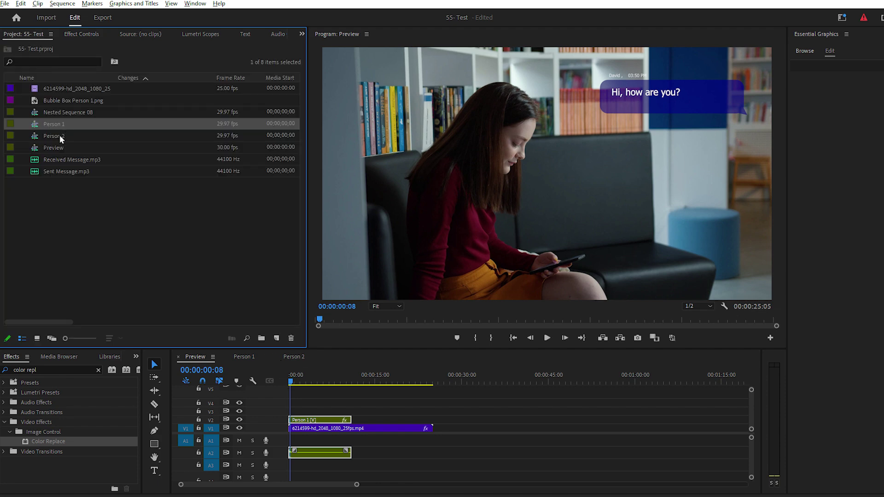
drag(59, 134, 302, 418)
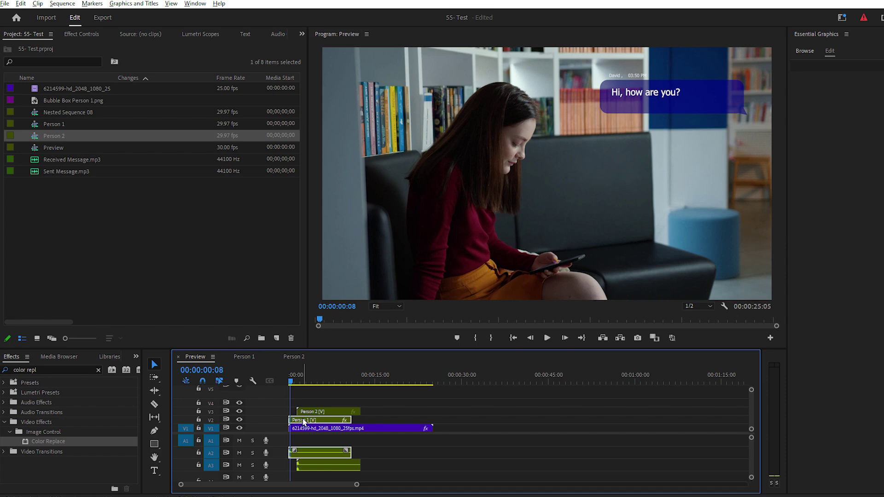
right_click(303, 421)
click(348, 14)
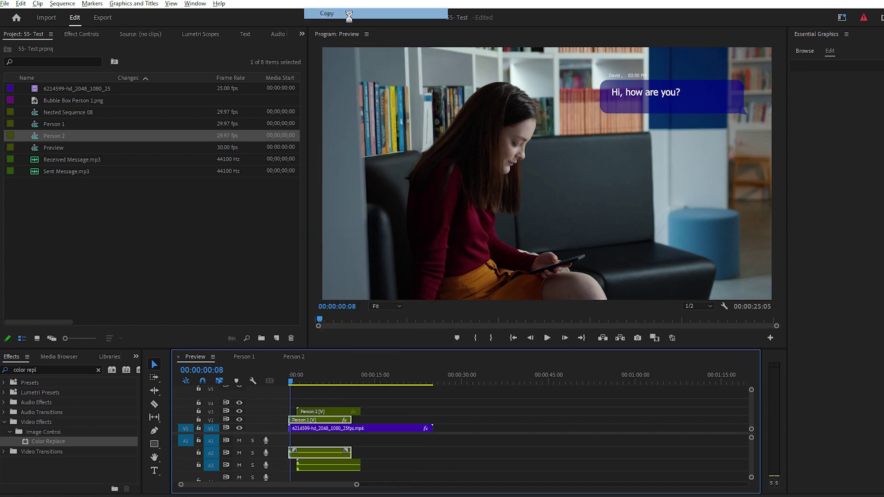
click(328, 412)
right_click(329, 412)
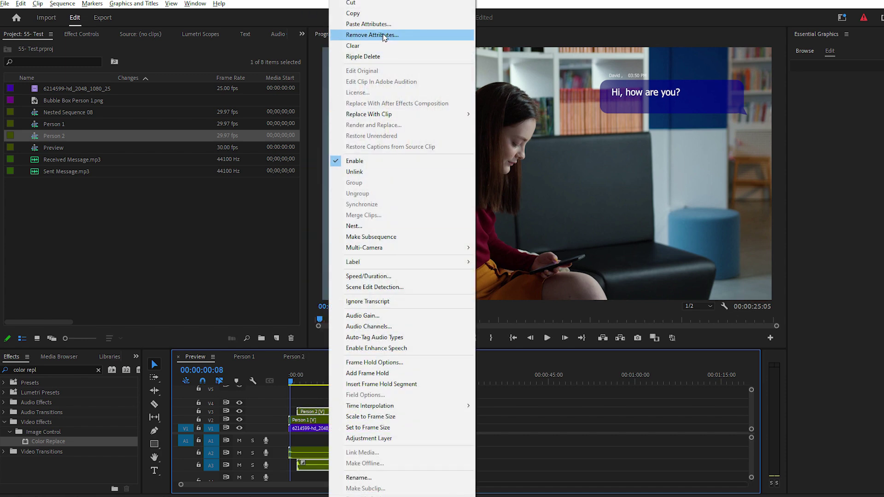
click(384, 27)
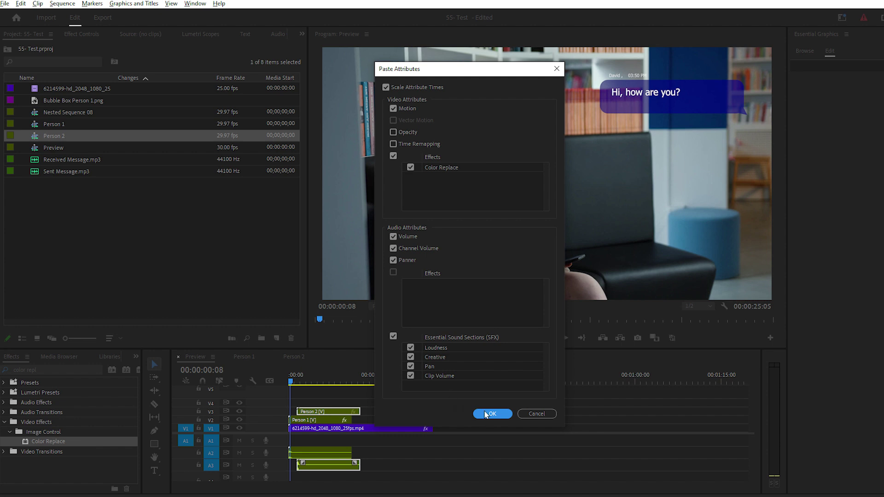
click(486, 414)
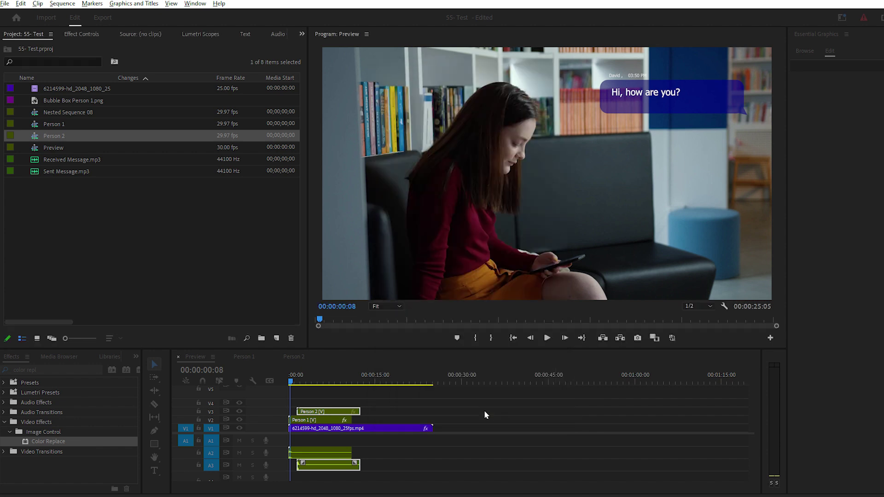
Step: At 00:00:06:20, move the Person 2 bubble below the Person 1 bubble by setting its vertical position to 469
click(328, 382)
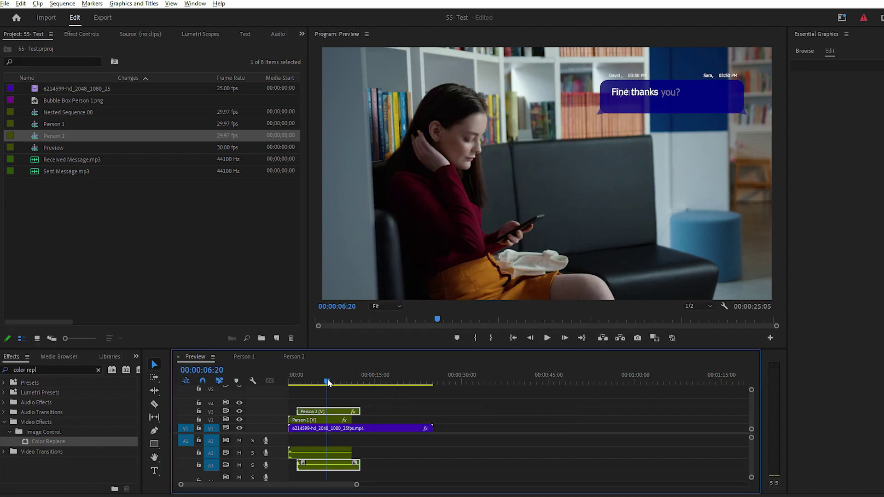
click(81, 35)
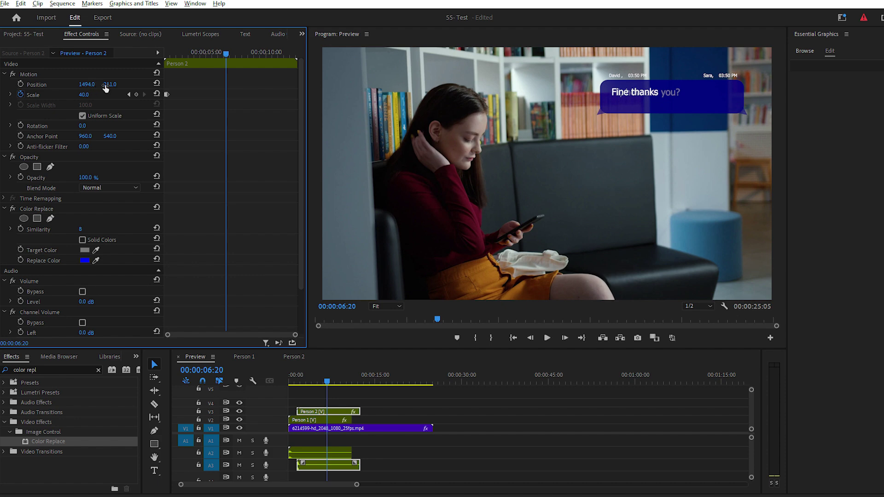
click(116, 74)
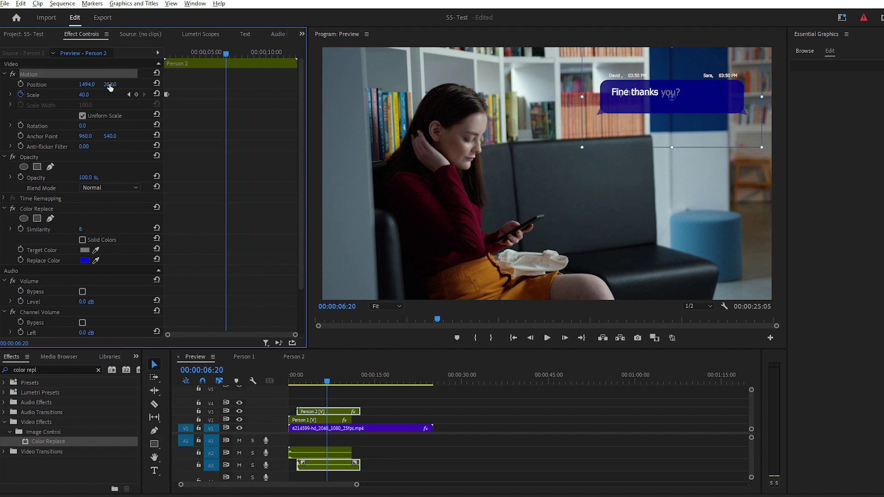
drag(111, 84, 229, 84)
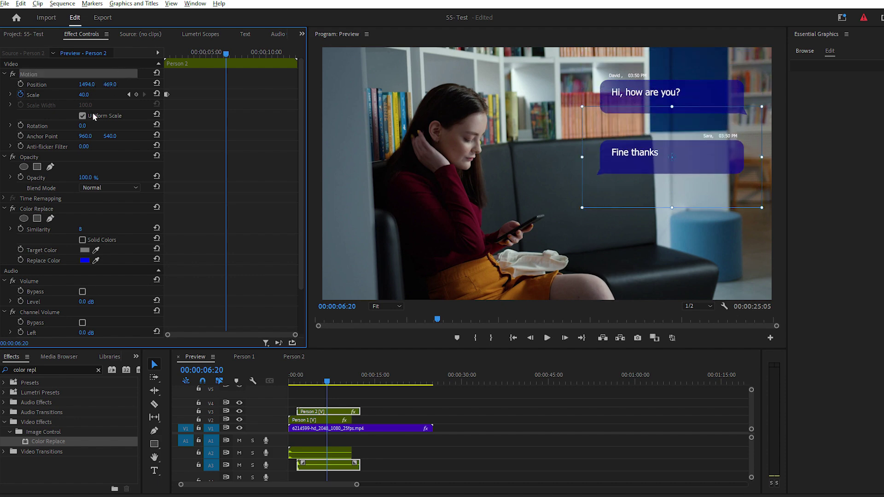
Step: Change the Color Replace replacement color of the Person 2 clip to red
click(85, 261)
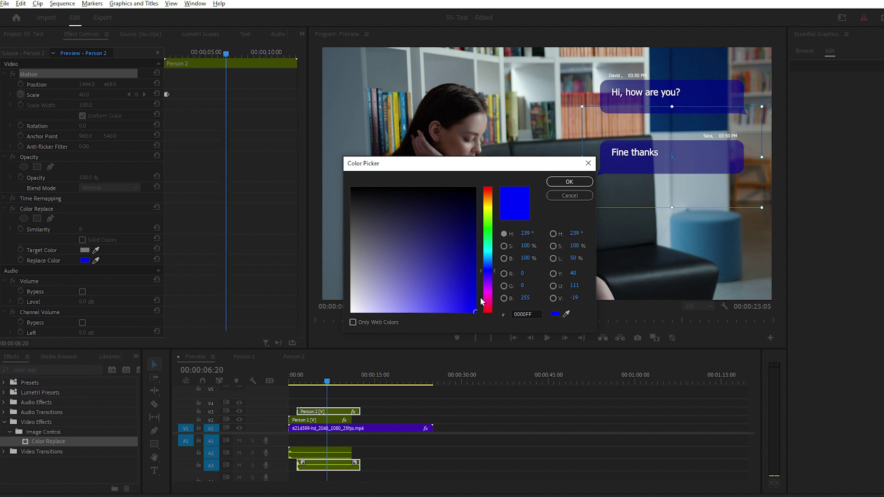
drag(481, 301, 490, 315)
click(569, 181)
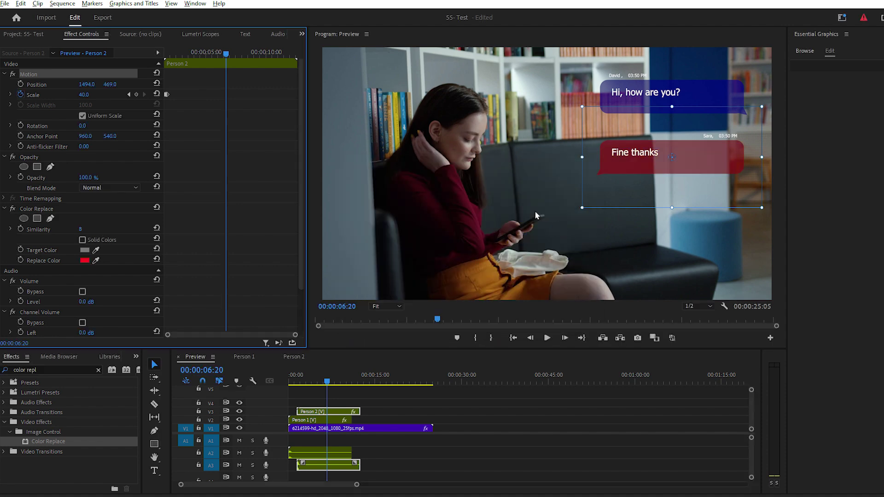
Step: Move the Person 1 clip's anchor point to the tip of its bubble's tail, at about 1751, 723
click(320, 420)
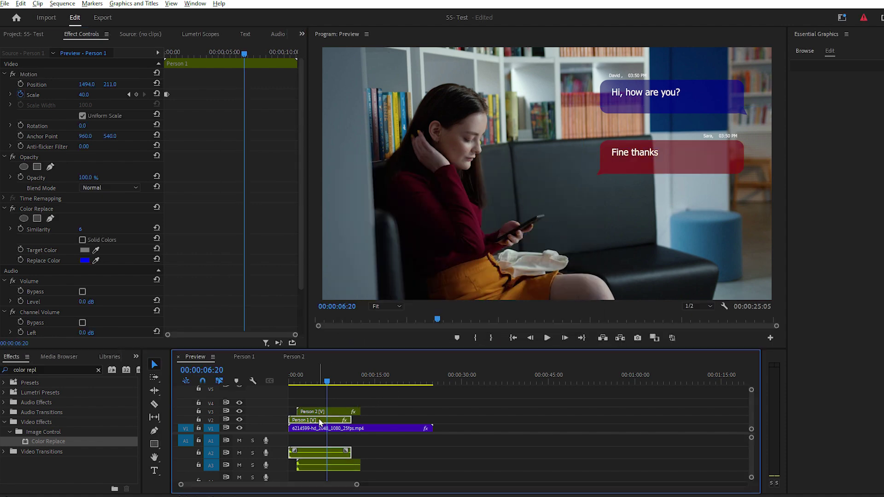
click(32, 75)
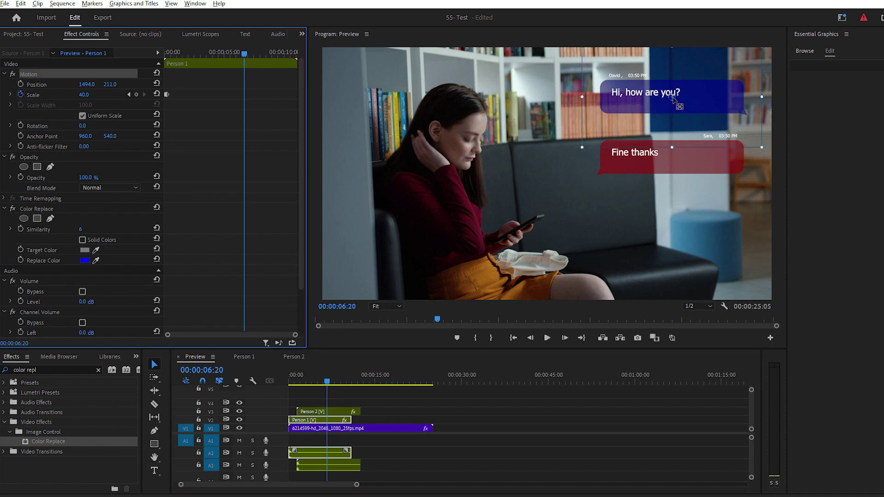
drag(672, 97, 746, 114)
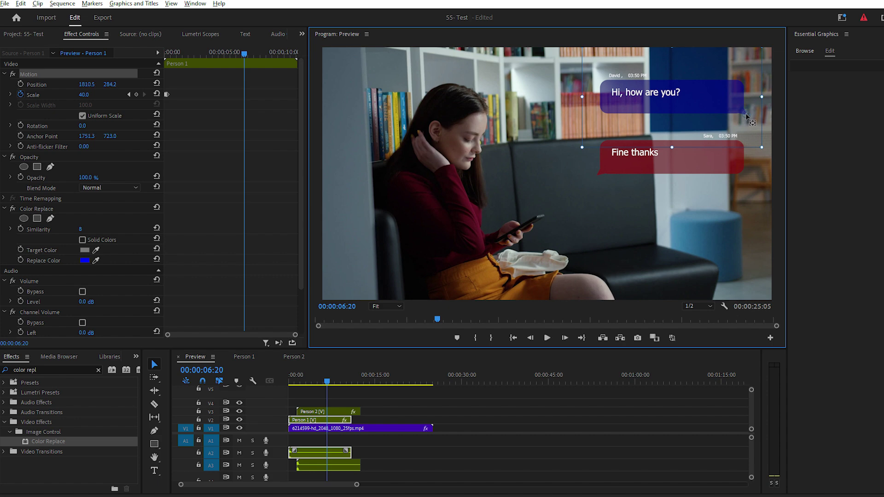
Step: Select the Person 2 clip's Motion effect to show its anchor point in the preview
click(343, 412)
click(26, 75)
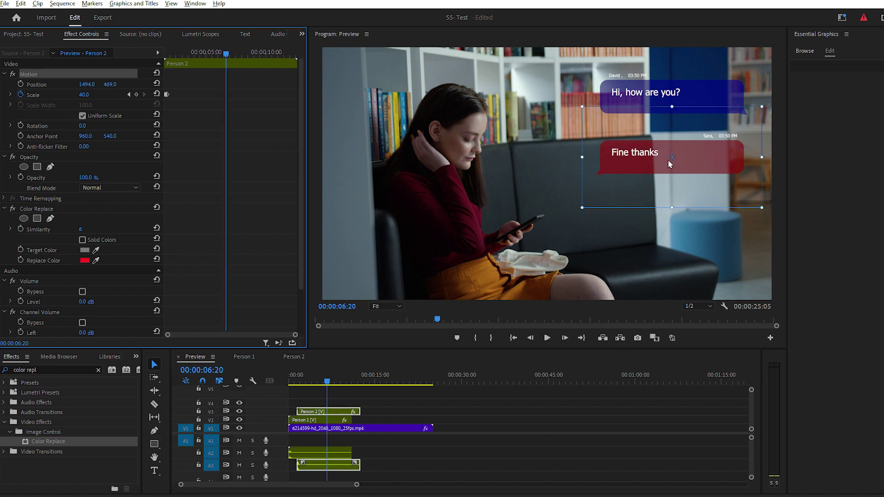